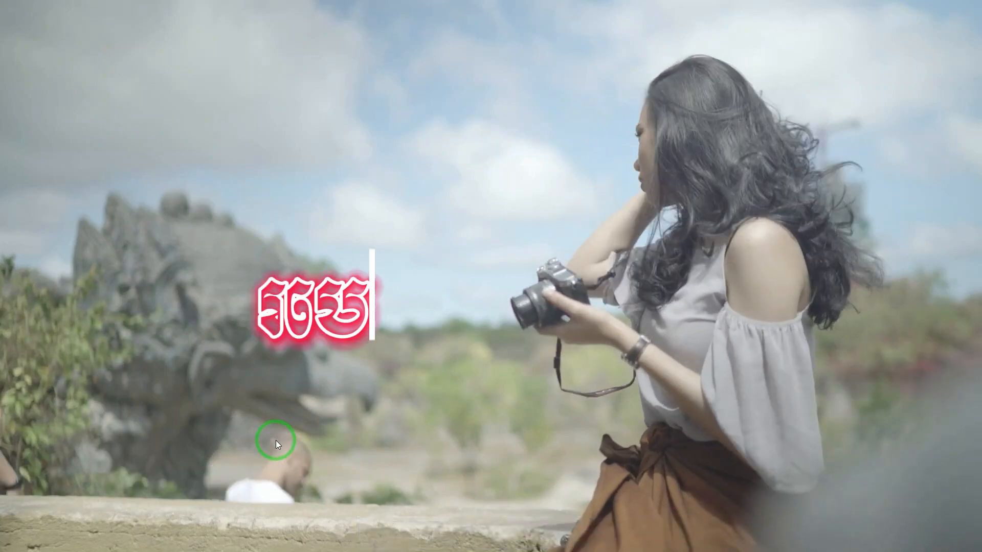
Leave full screen, pause Final.mp4, and capture the paused video frame with Snipping Tool, leaving out the player interface
double_click(458, 415)
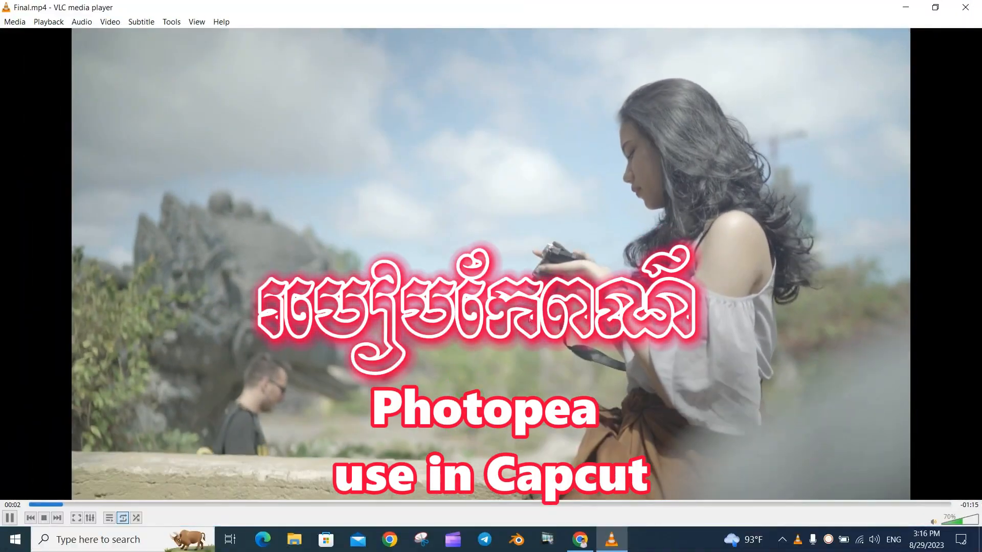
left_click(14, 520)
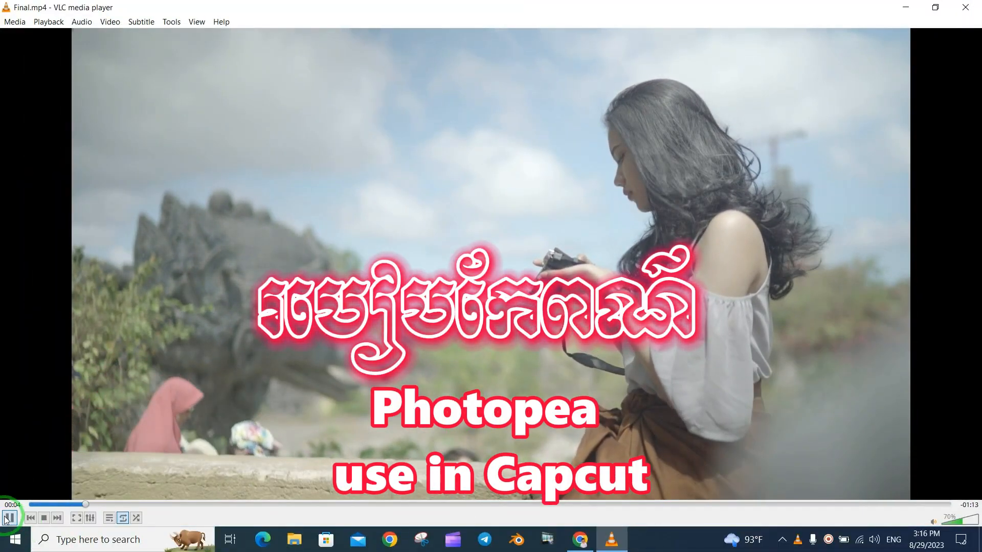
left_click(421, 541)
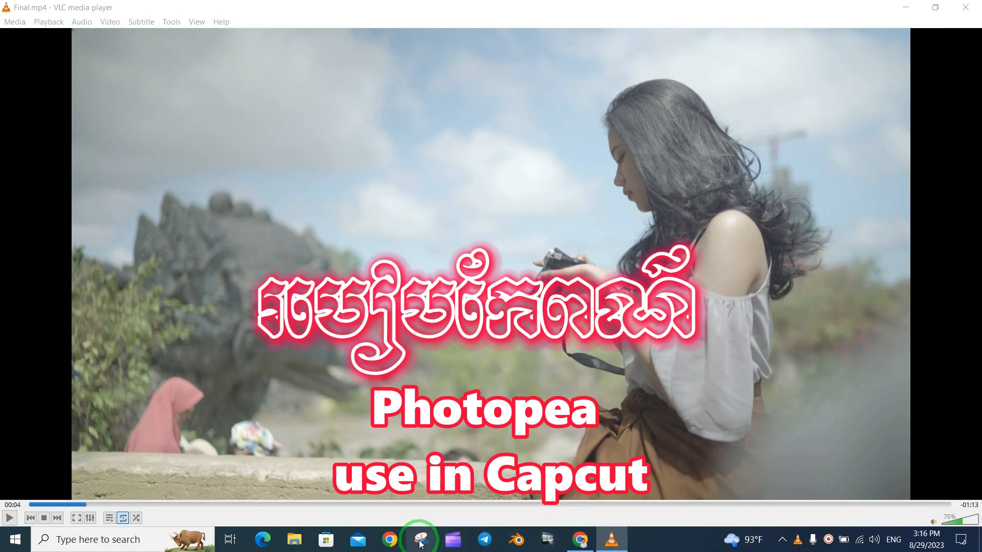
left_click(356, 140)
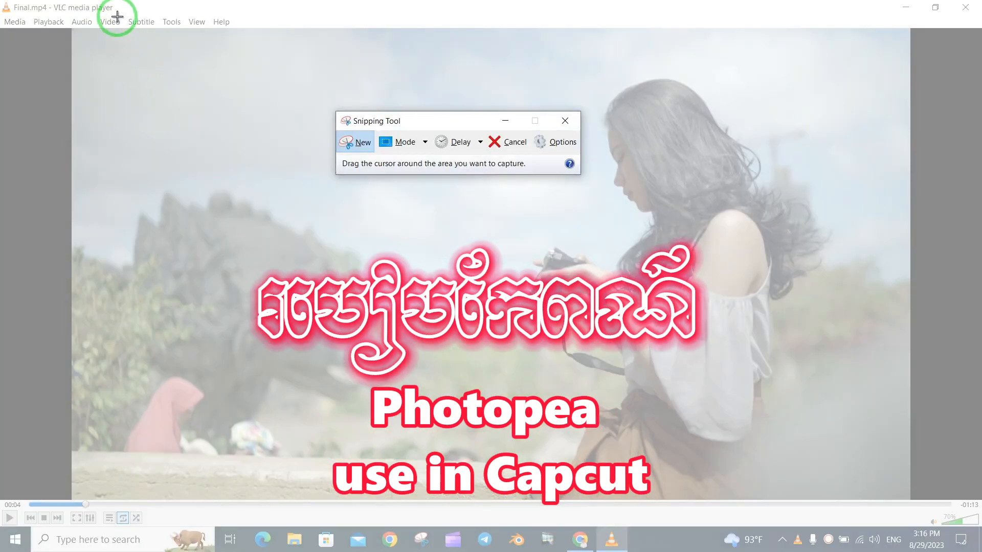
left_click_drag(72, 29, 910, 499)
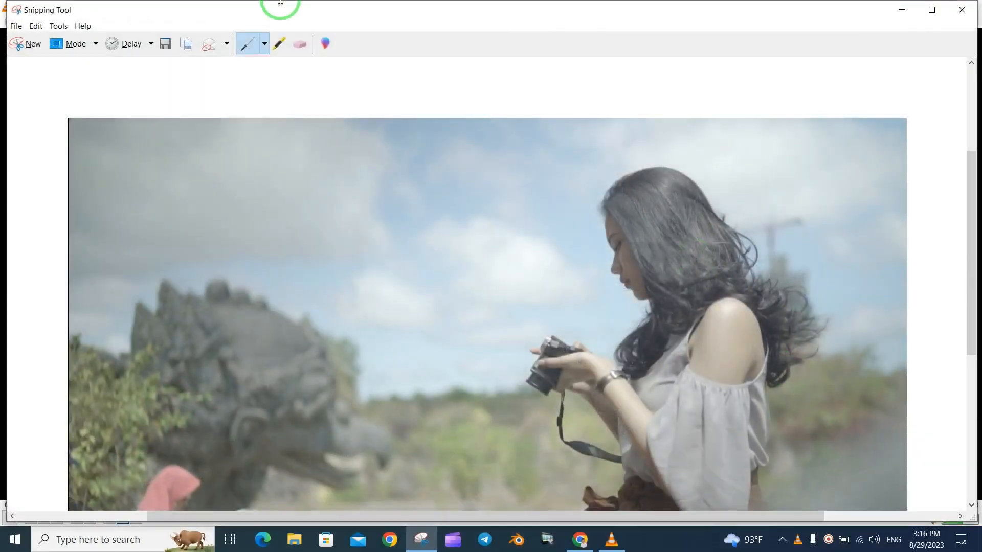
Save the snip to the Desktop as Capture.JPG in JPEG format, and close Snipping Tool and the video player
left_click(164, 45)
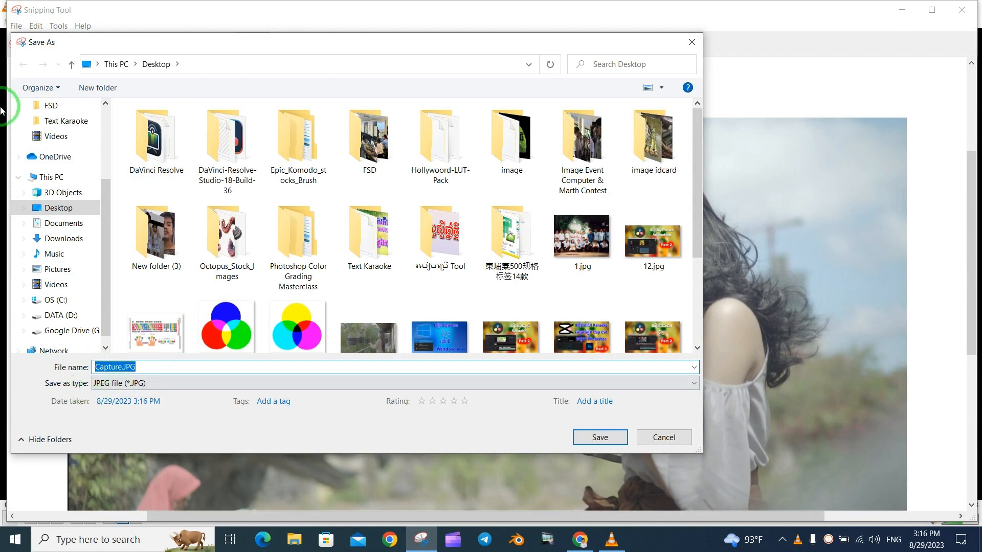
left_click(56, 208)
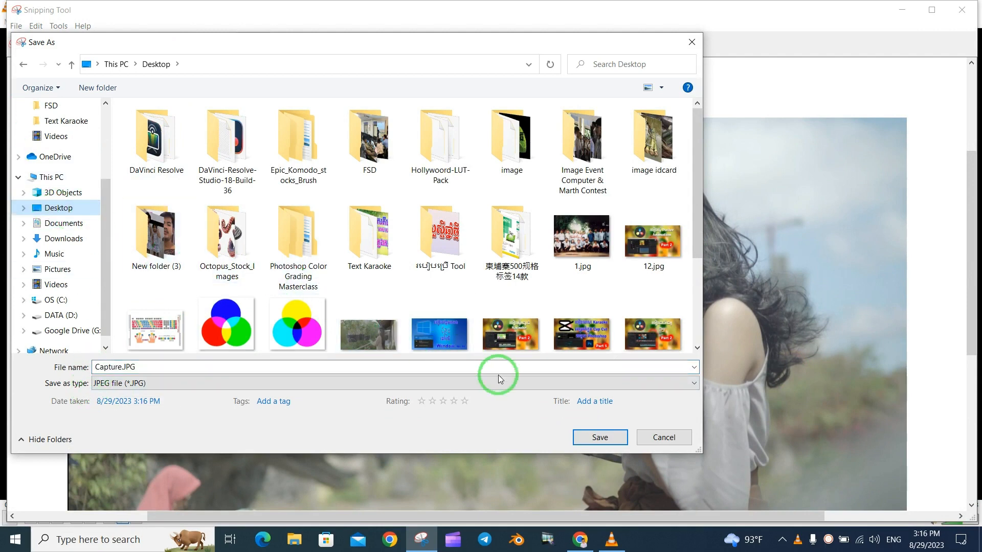
left_click(614, 438)
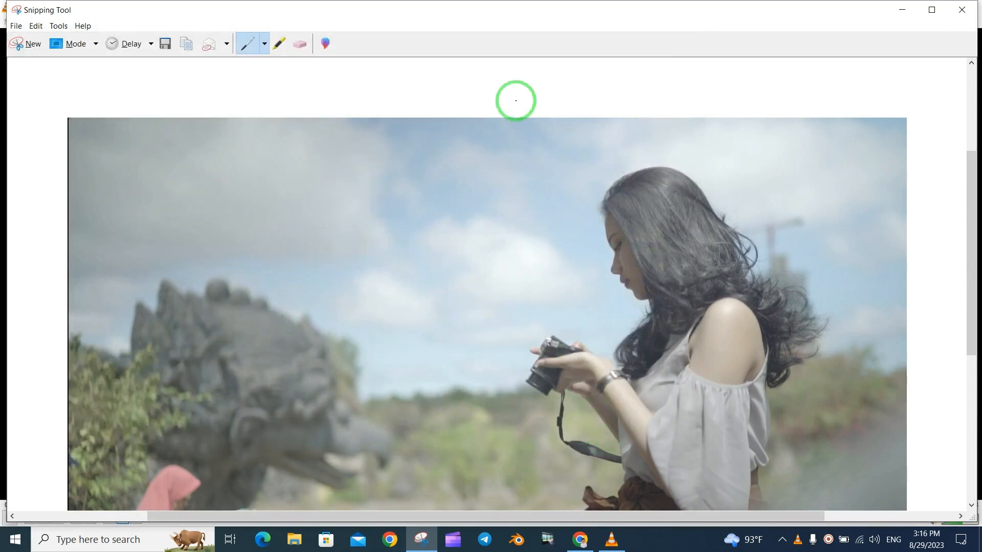
left_click(967, 12)
left_click(968, 7)
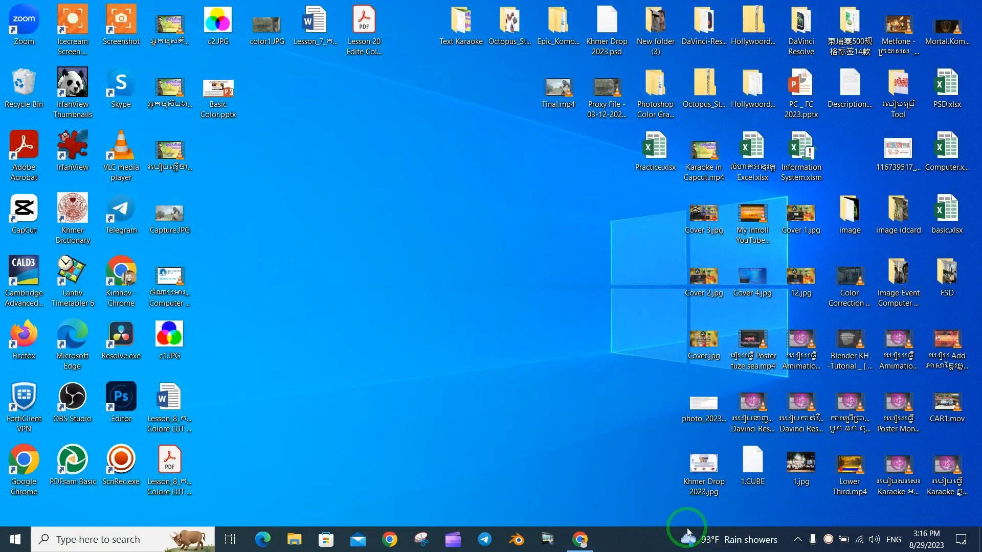
Switch to Photopea in Chrome and create a new 1920 x 1080 pixel project with a white background
left_click(579, 538)
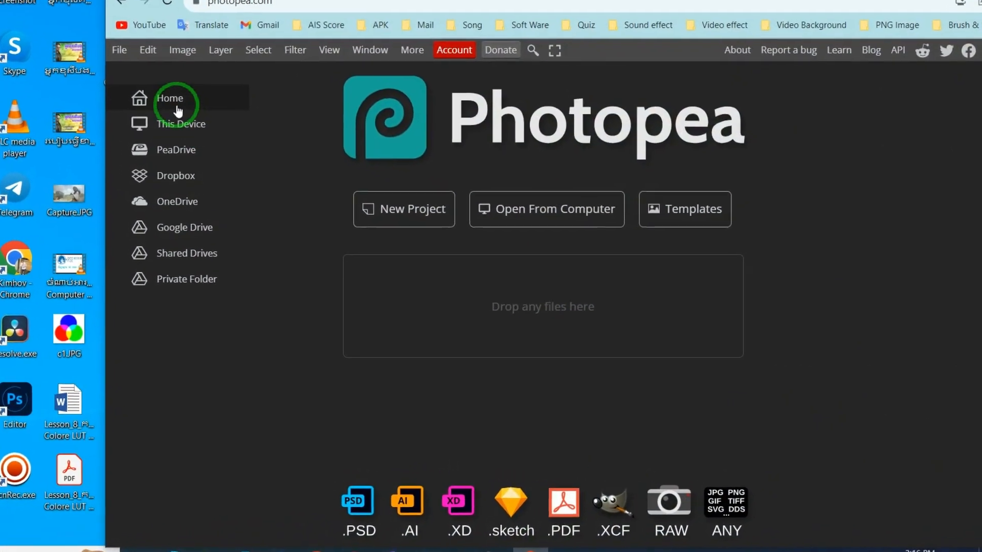
left_click(396, 210)
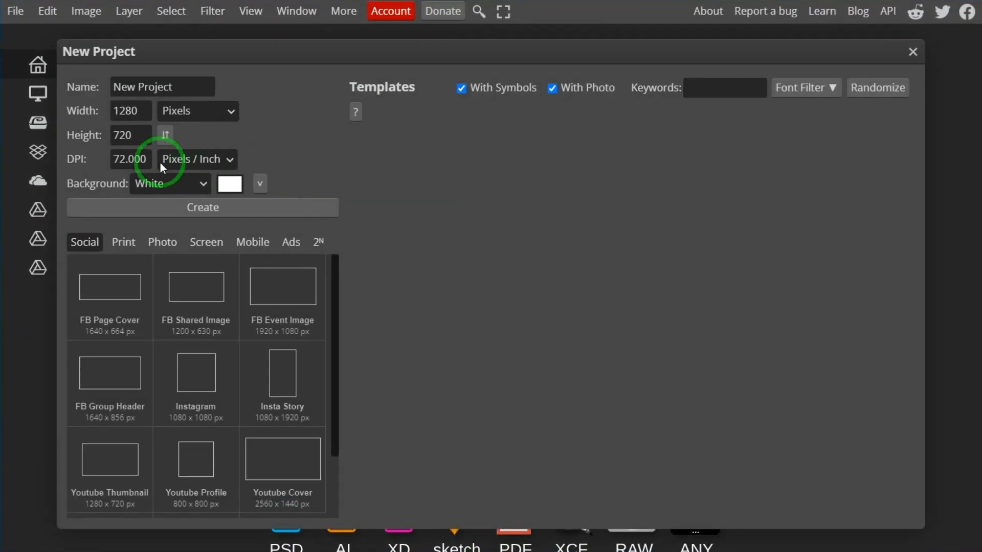
double_click(144, 111)
type("19")
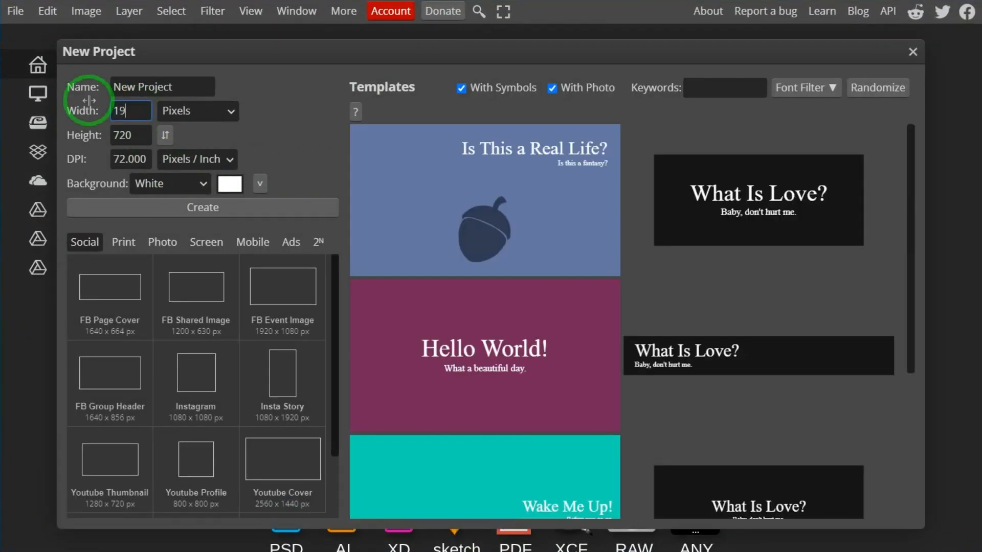
double_click(136, 135)
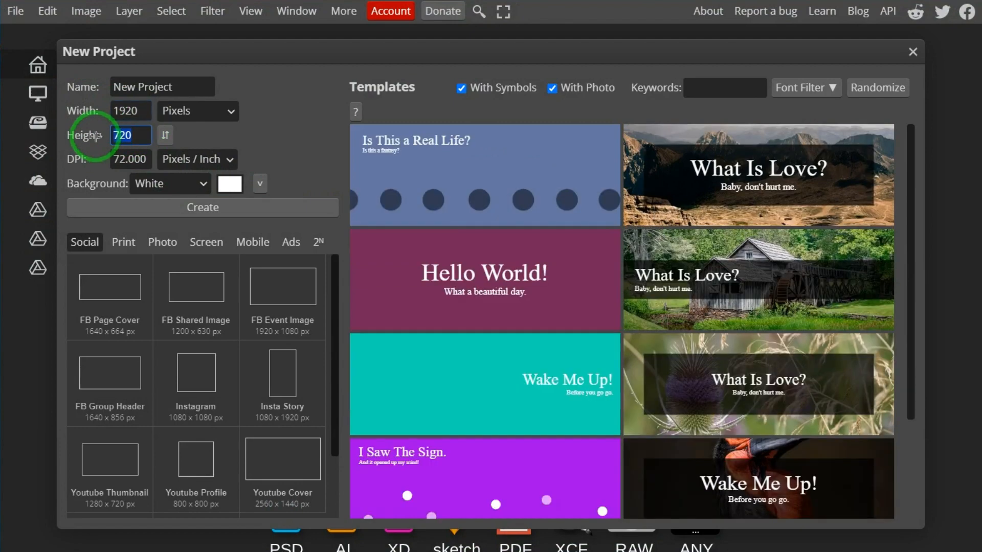
type("1080")
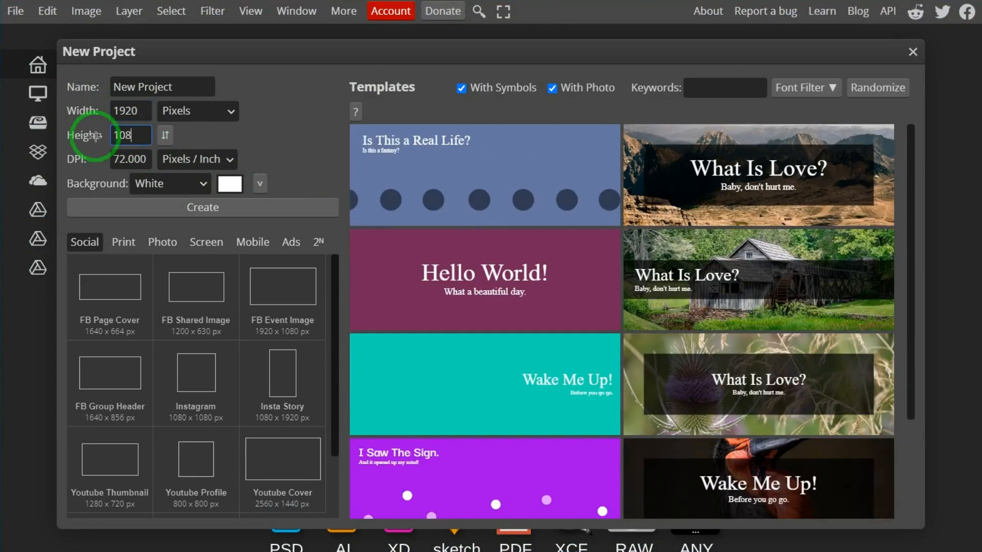
left_click(158, 208)
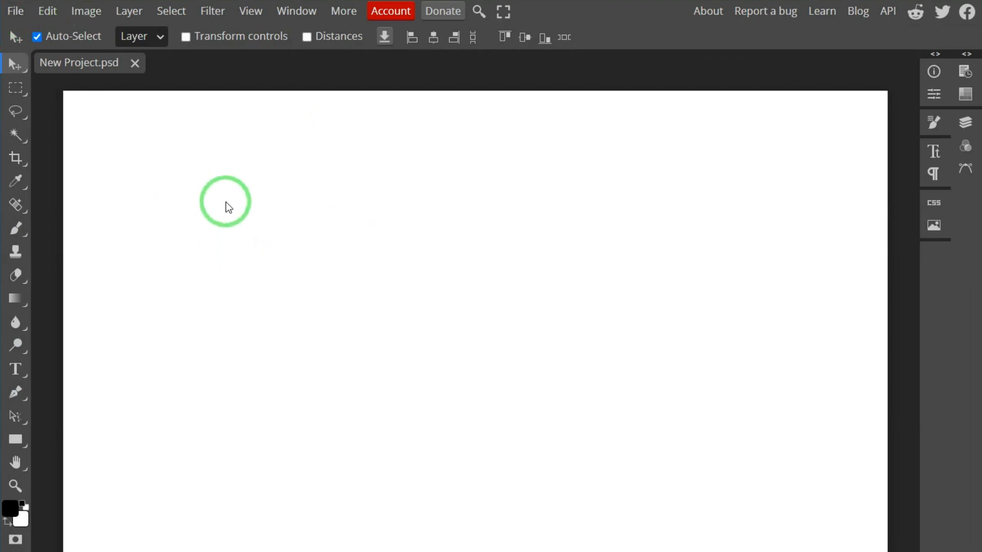
Paste the captured frame into the project, allowing clipboard access, and move it toward the canvas centre
left_click(53, 15)
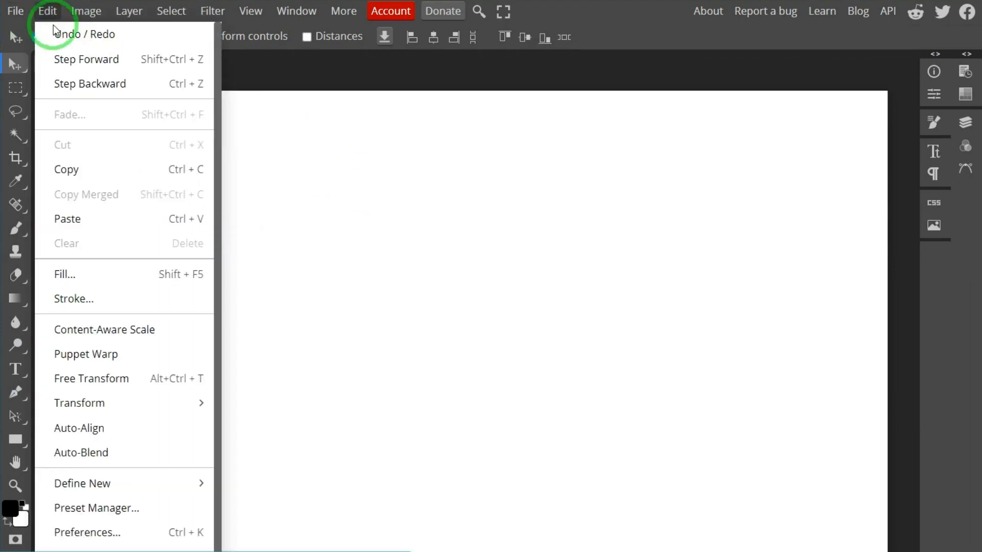
left_click(72, 218)
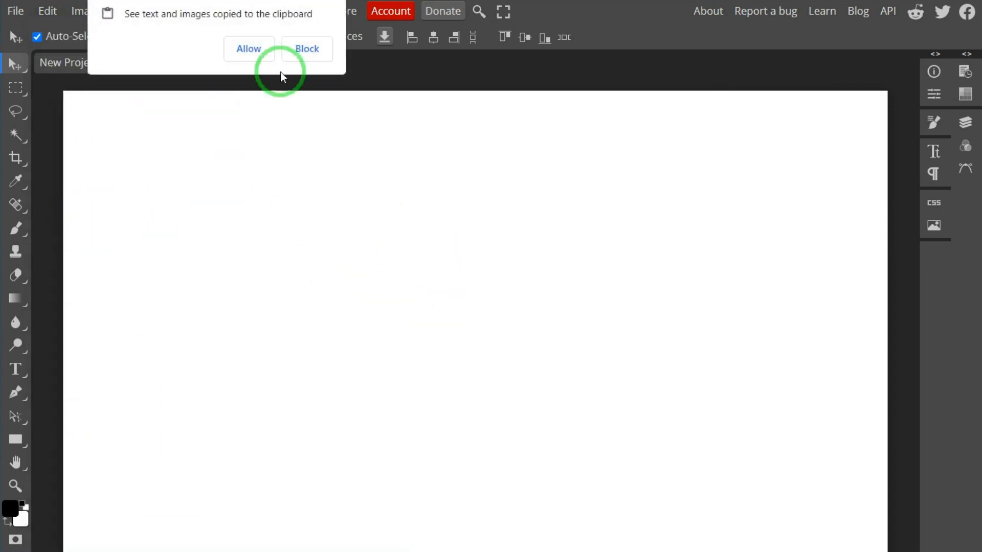
left_click(250, 49)
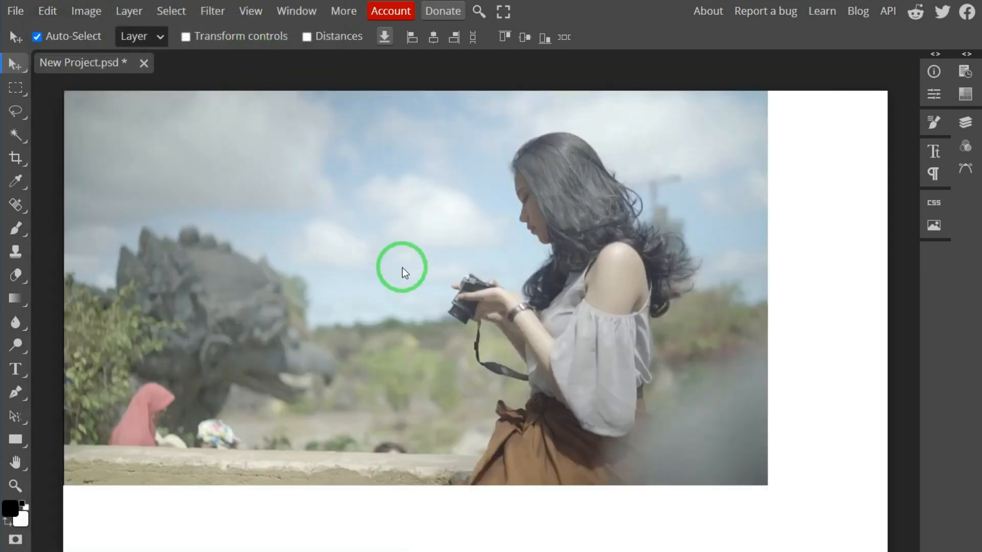
left_click_drag(398, 260, 474, 293)
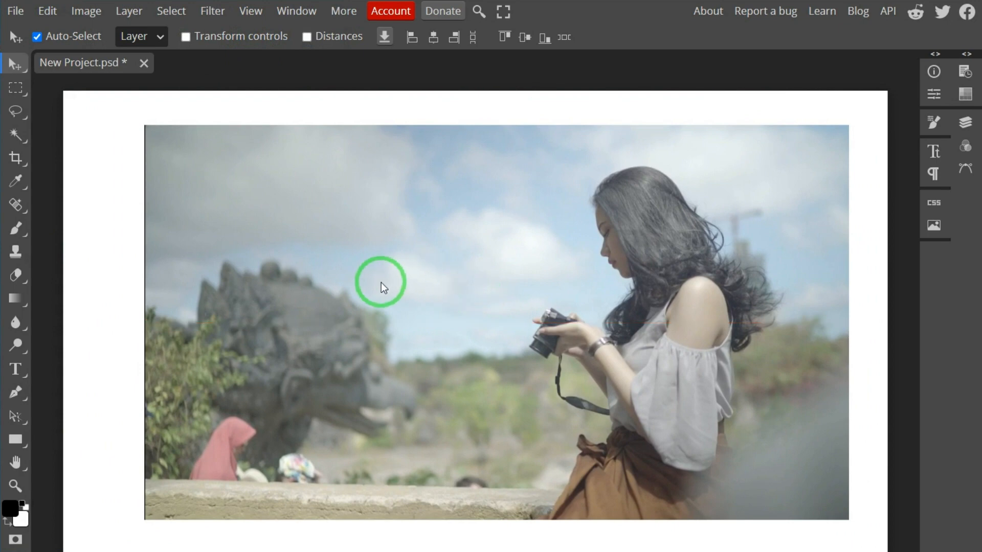
Scale the pasted frame to about 123% with Free Transform and centre it so it covers the whole canvas
scroll(323, 252, "down", 1)
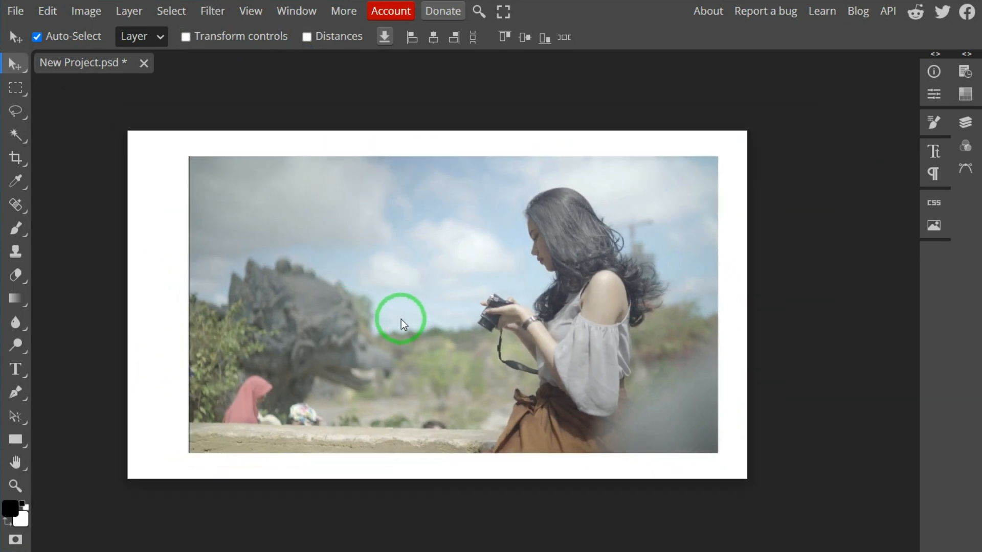
left_click(45, 11)
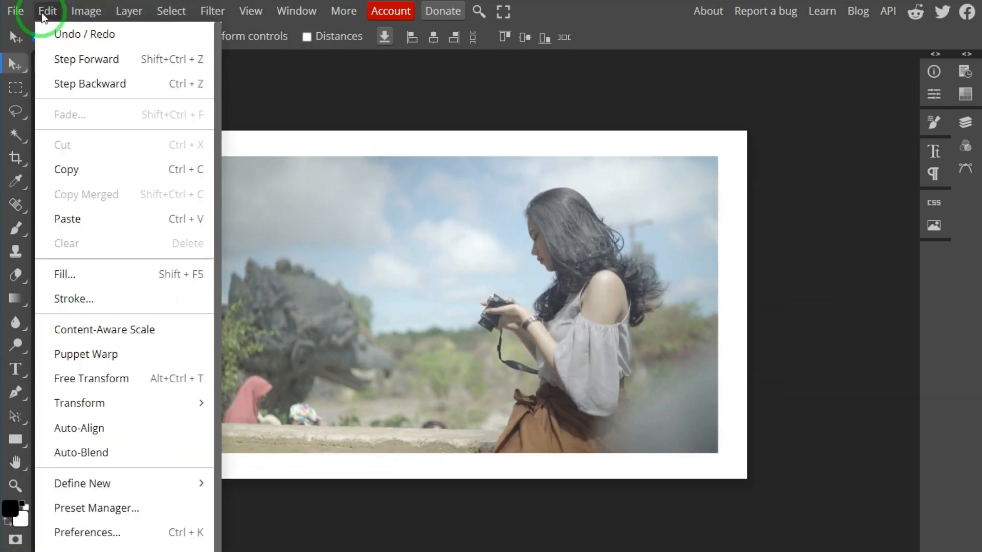
left_click(108, 377)
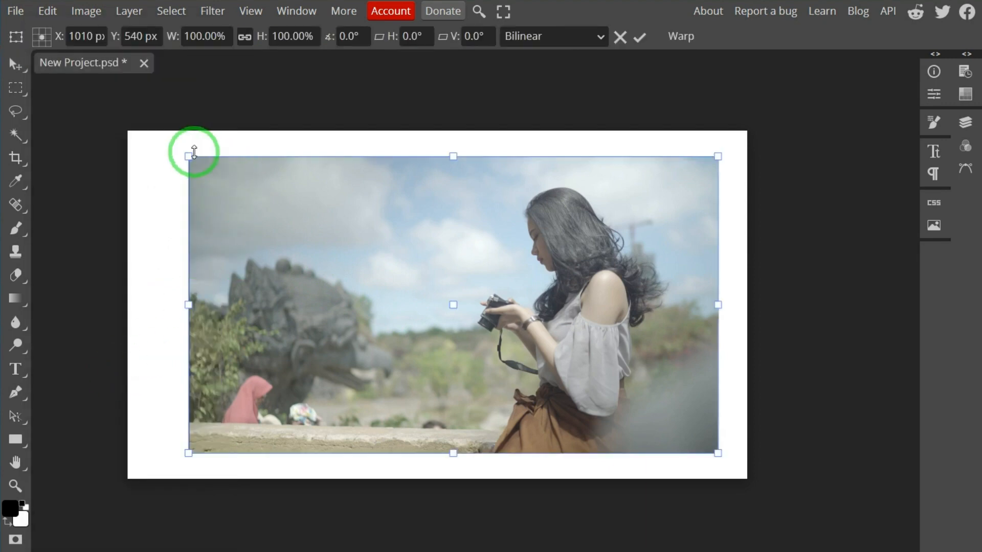
left_click_drag(193, 152, 116, 116)
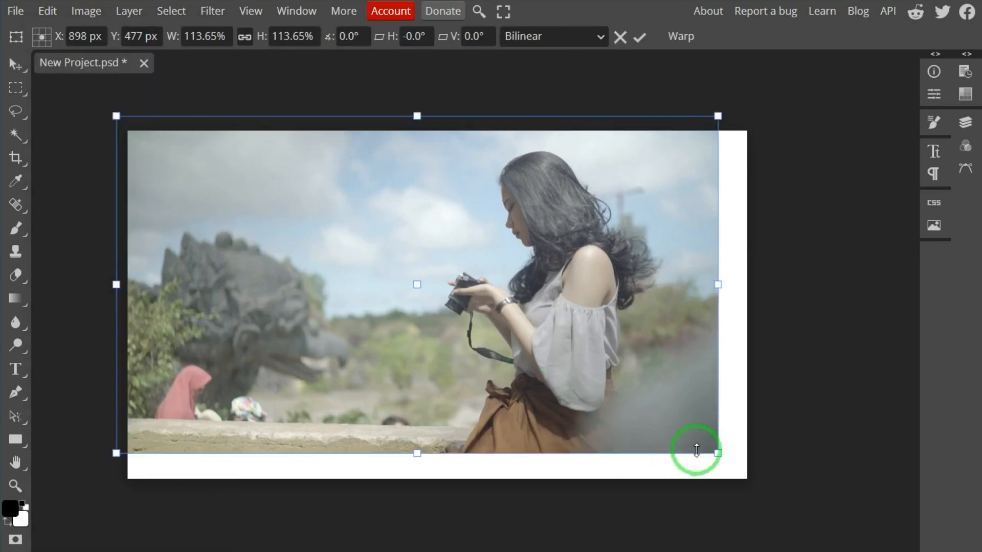
left_click_drag(718, 453, 767, 481)
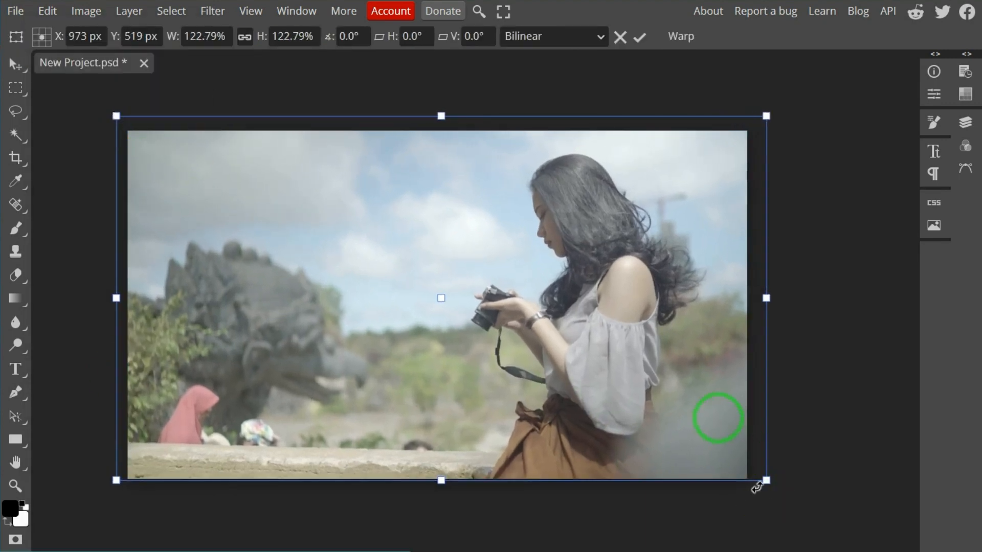
mouse_move(718, 419)
left_mouse_down()
mouse_move(714, 438)
mouse_move(714, 425)
left_mouse_up()
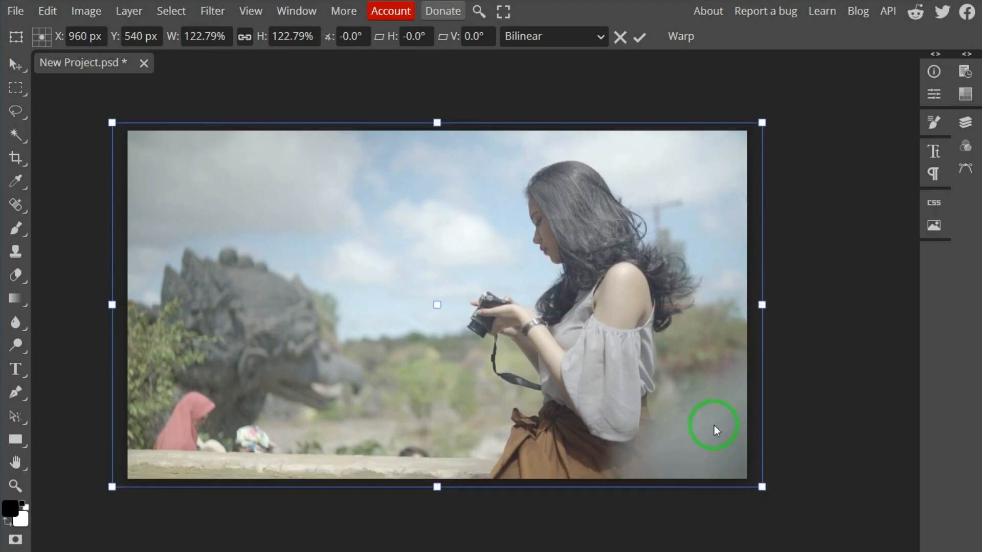
key("Return")
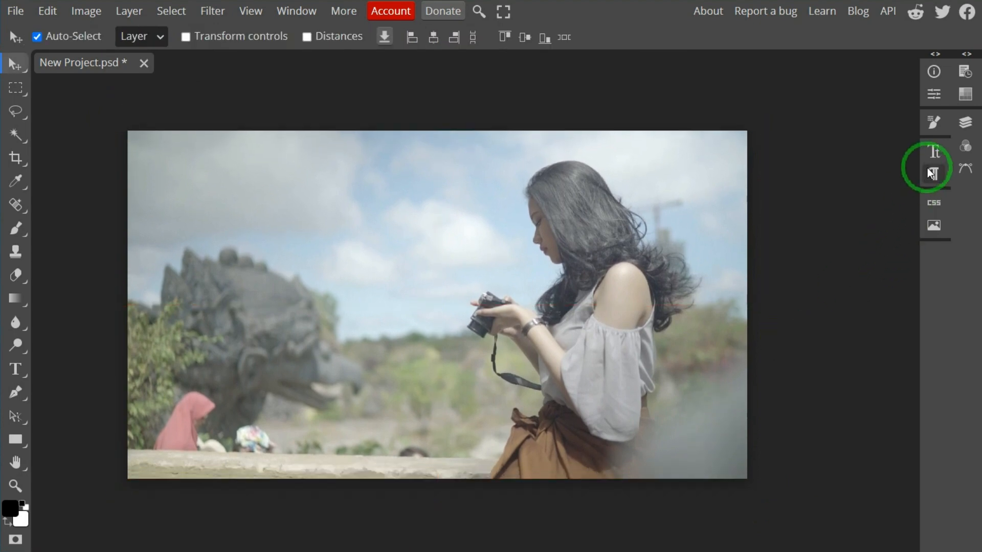
Delete the white Background layer and fully lock Layer 1
left_click(966, 123)
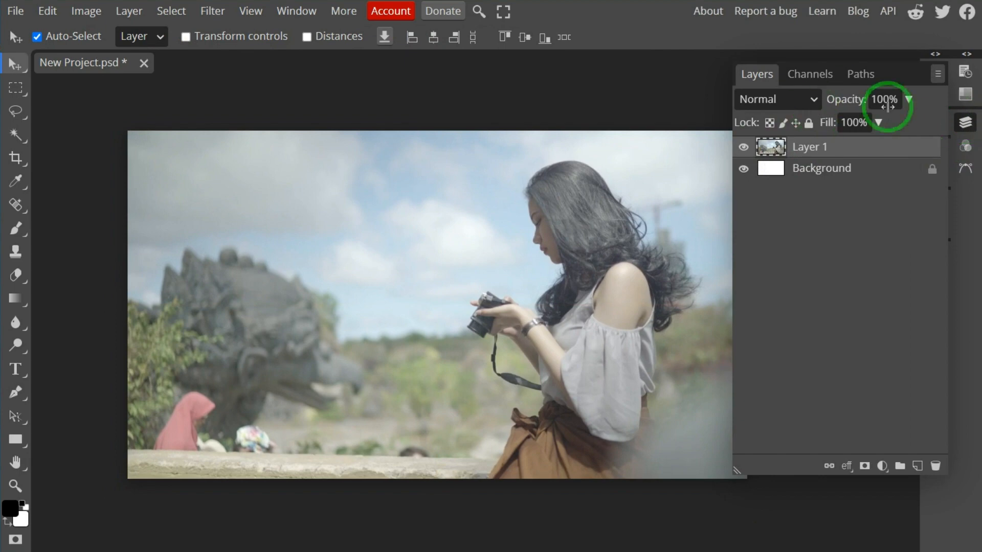
left_click(850, 175)
left_click(930, 170)
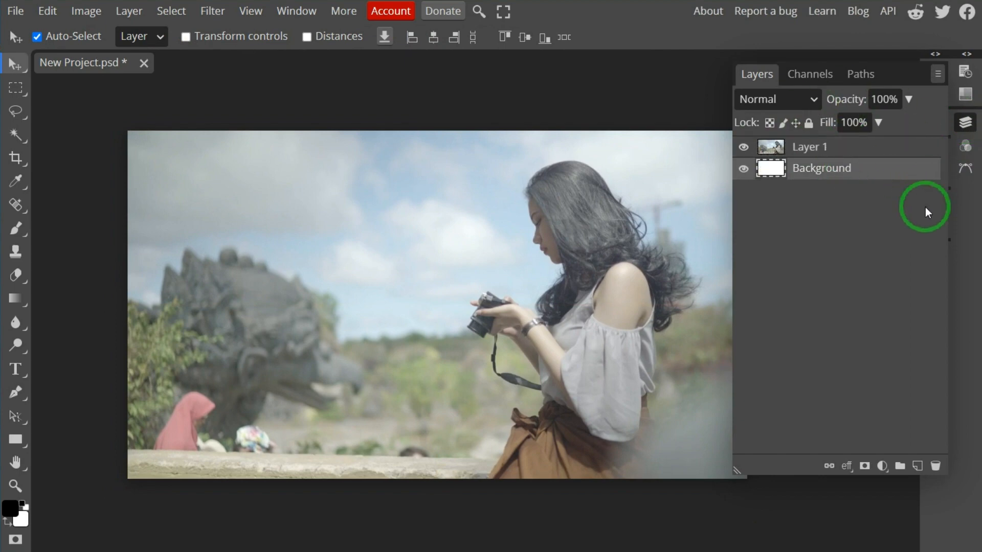
left_click(936, 467)
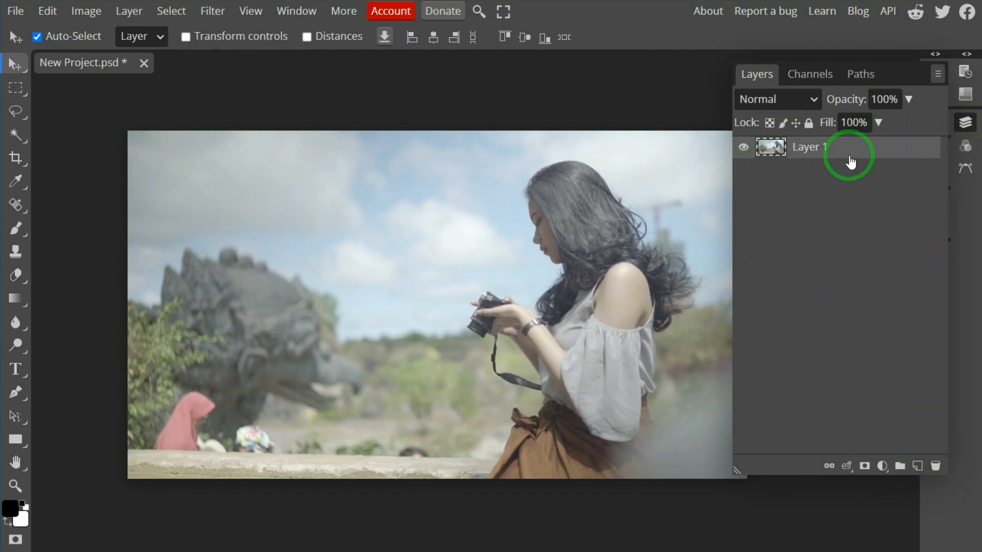
left_click(809, 124)
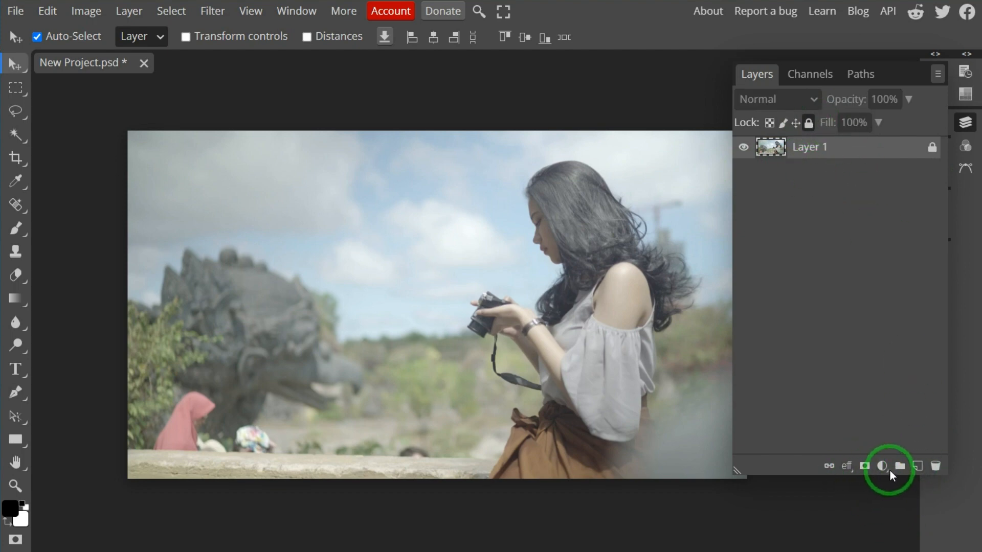
Add a Levels adjustment layer above Layer 1 and bring its properties fully into view
left_click_drag(673, 399, 430, 378)
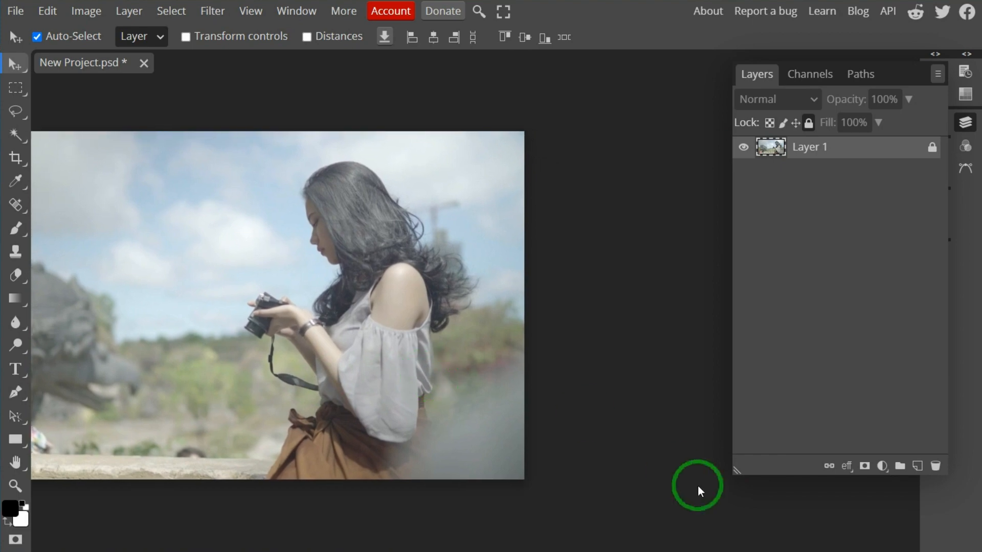
left_click(883, 467)
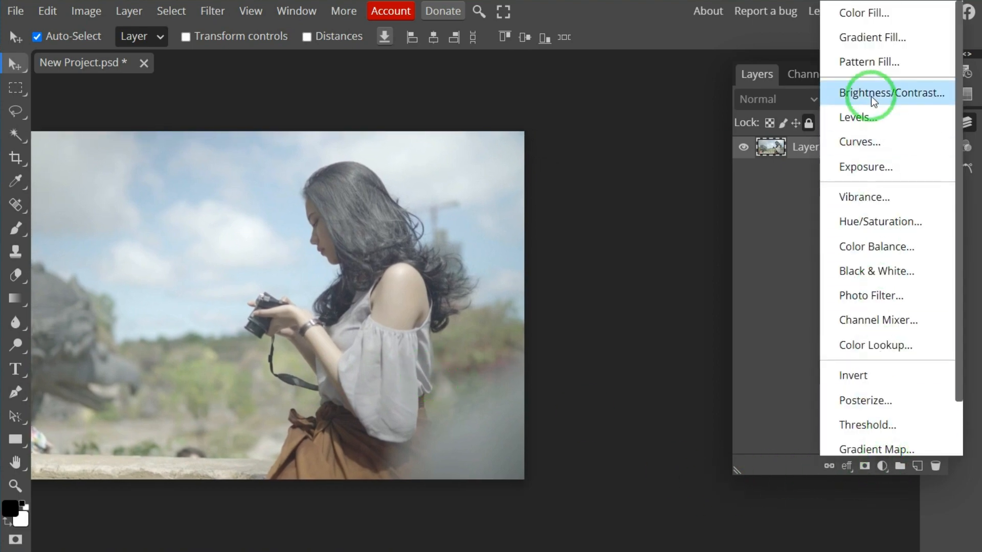
left_click(854, 117)
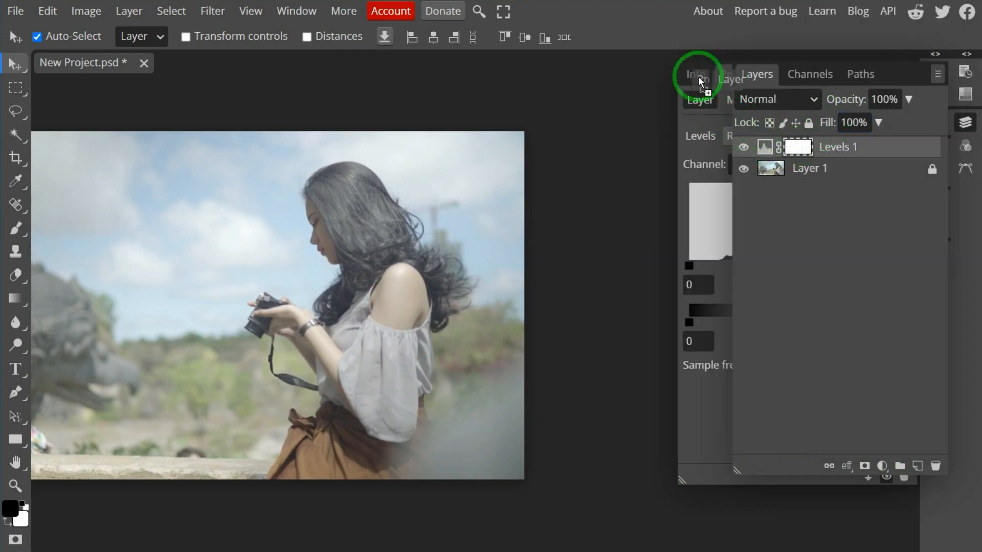
left_click_drag(699, 77, 680, 77)
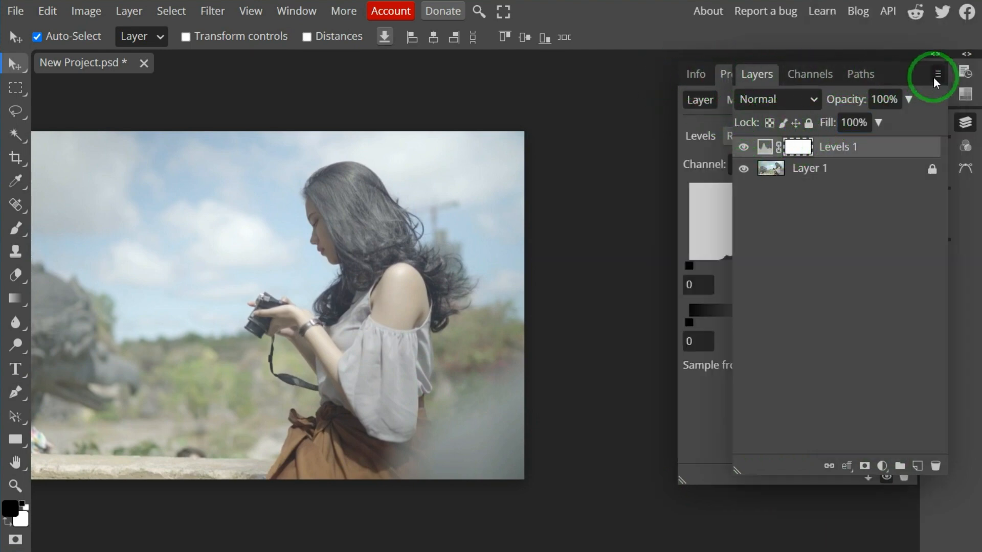
left_click(964, 122)
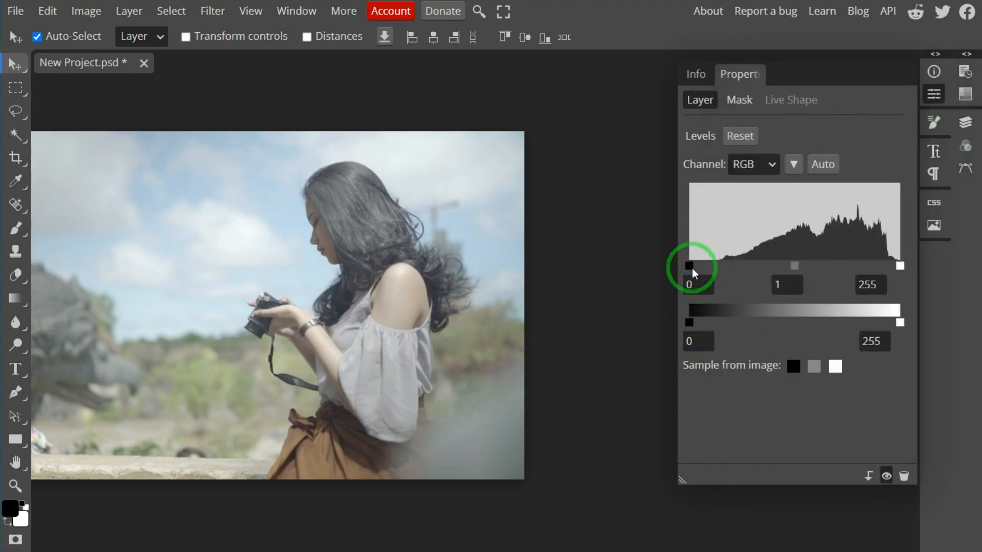
Deepen the shadows by setting the Levels adjustment's black input to 60, keeping the gamma at 1 and white input at 255
left_click_drag(692, 268, 739, 265)
mouse_move(824, 264)
left_mouse_down()
mouse_move(795, 268)
mouse_move(828, 259)
mouse_move(809, 263)
mouse_move(819, 261)
left_mouse_up()
mouse_move(900, 269)
left_mouse_down()
mouse_move(876, 272)
mouse_move(910, 268)
left_mouse_up()
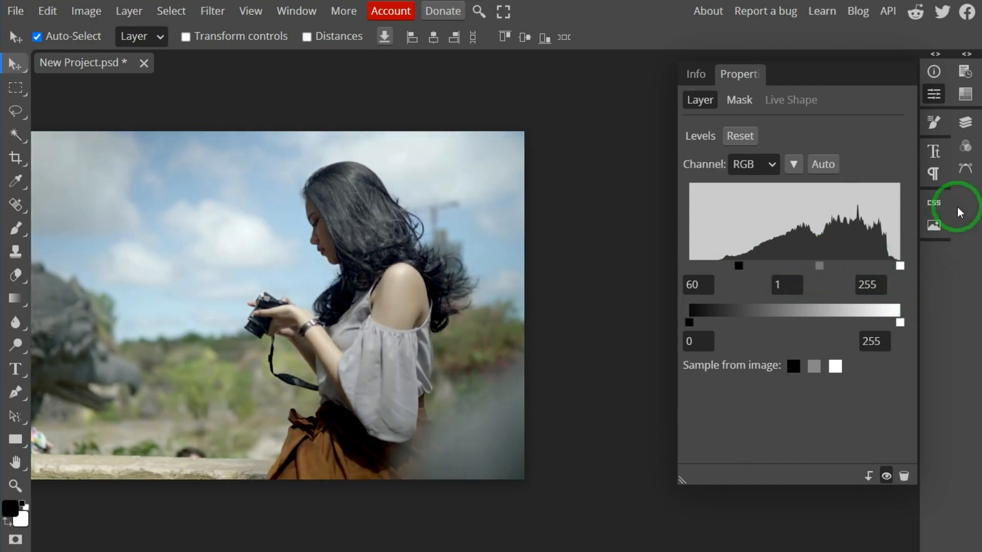
Add a Curves adjustment layer above Levels 1 and bring its properties fully into view
left_click(965, 124)
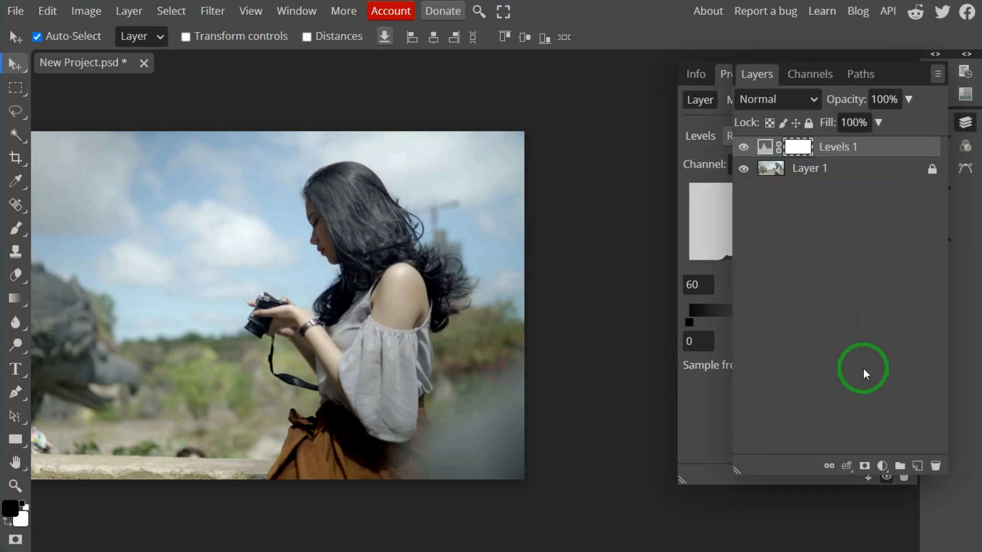
left_click(883, 467)
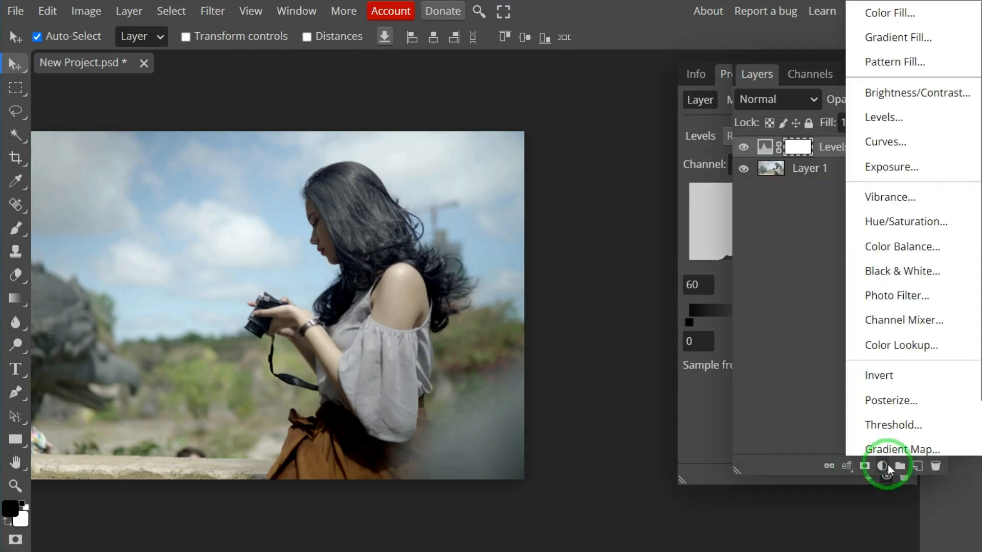
left_click(898, 152)
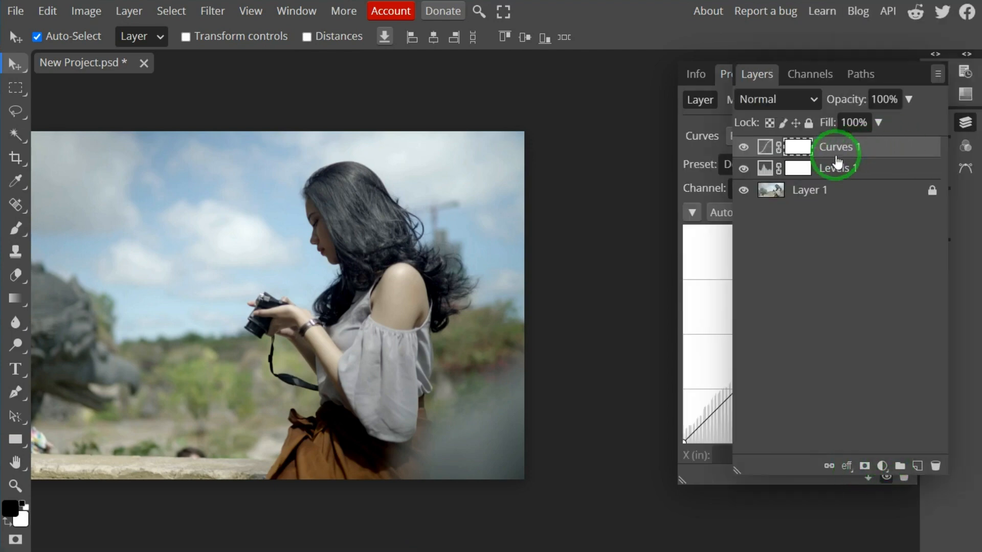
left_click(954, 116)
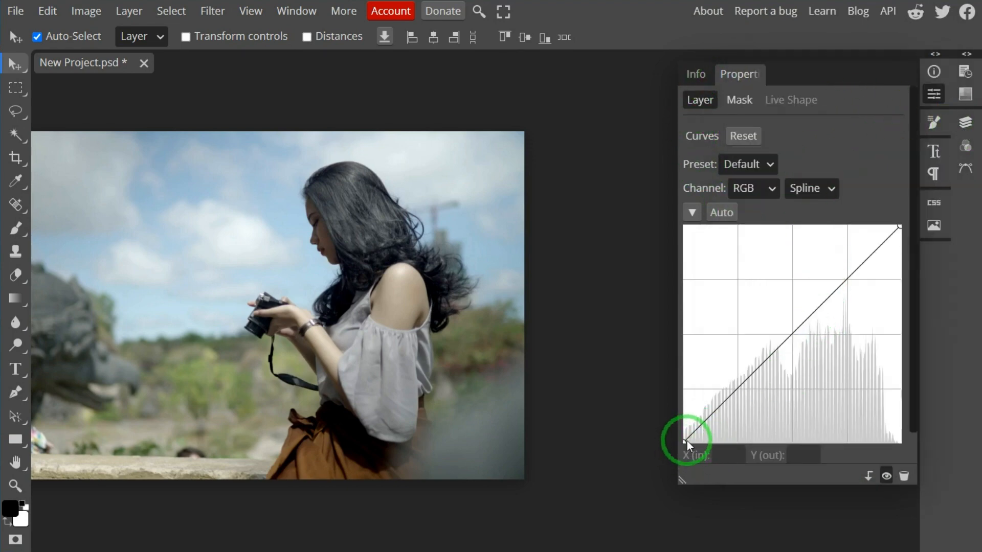
Shape a contrast curve with the black point at input 15, output 4, a shadow point at 91, 87 and a raised upper-midtone point
mouse_move(686, 441)
left_mouse_down()
mouse_move(709, 443)
mouse_move(695, 441)
left_mouse_up()
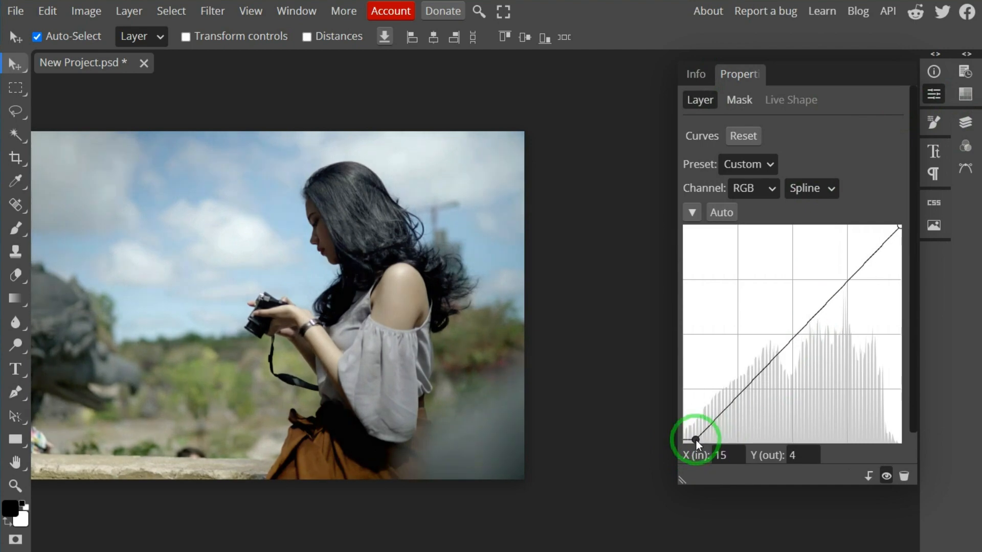
mouse_move(764, 367)
left_mouse_down()
mouse_move(778, 371)
mouse_move(747, 363)
left_mouse_up()
left_click_drag(788, 309, 807, 316)
mouse_move(746, 362)
left_mouse_down()
mouse_move(767, 376)
mouse_move(760, 368)
left_mouse_up()
left_click(845, 395)
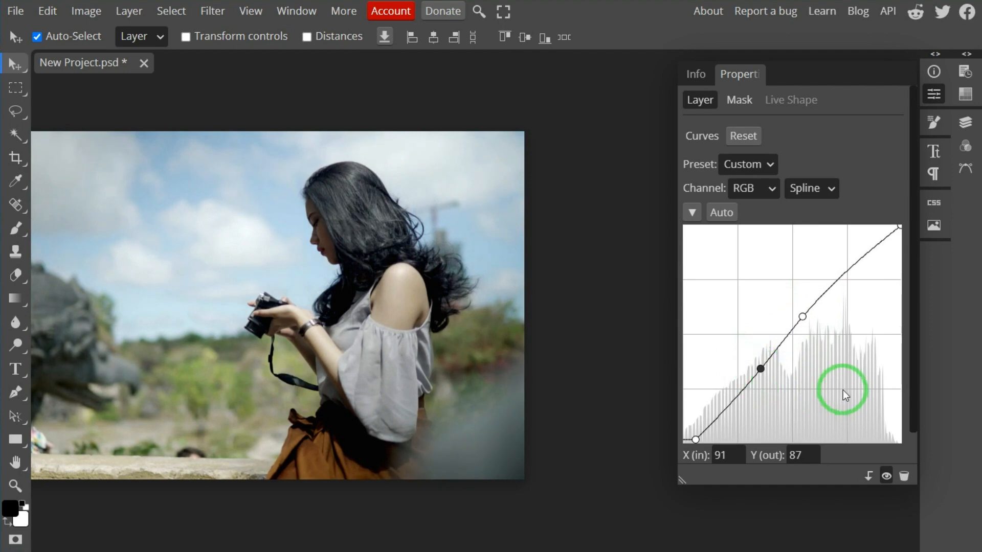
Add a Hue/Saturation adjustment layer above Curves 1 and bring its properties fully into view
left_click(963, 123)
left_click(881, 466)
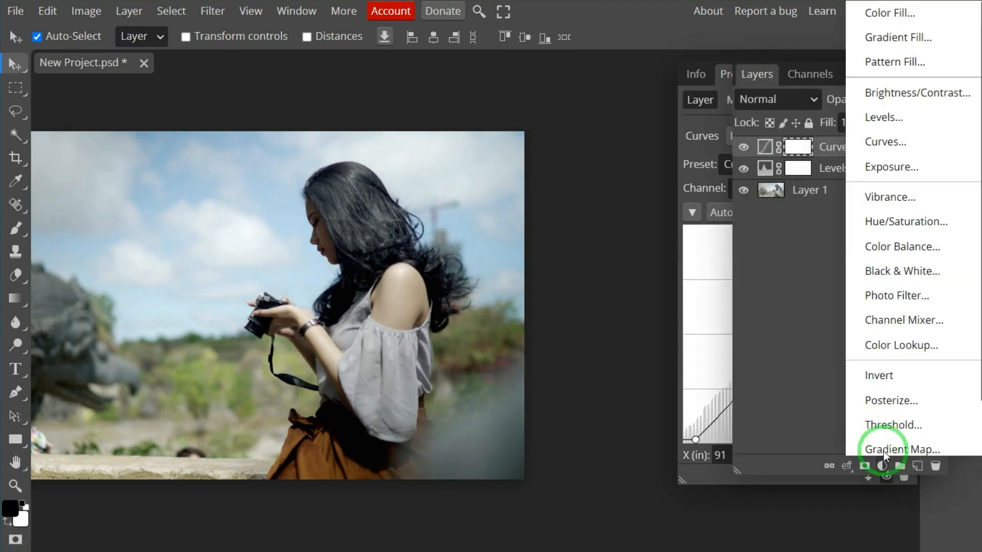
left_click(890, 232)
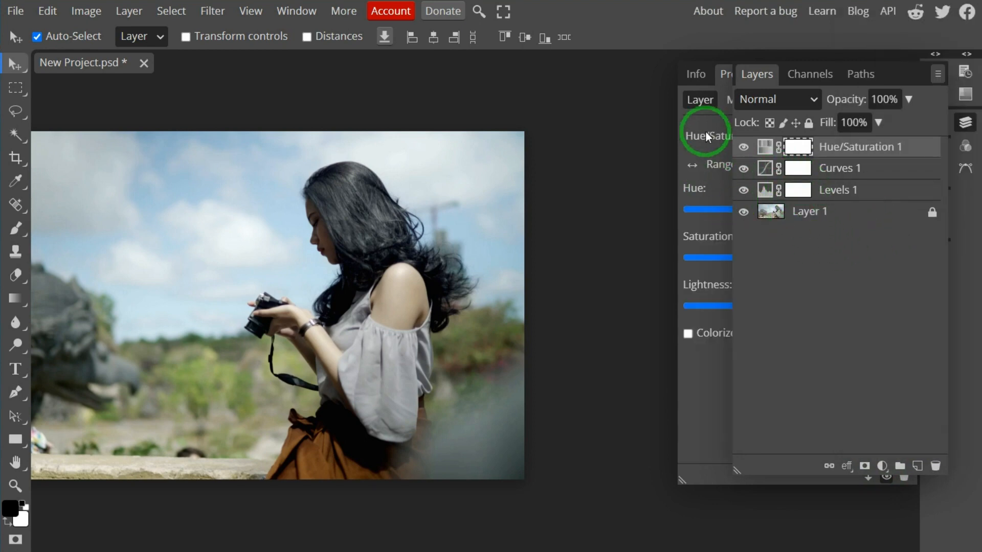
left_click(965, 122)
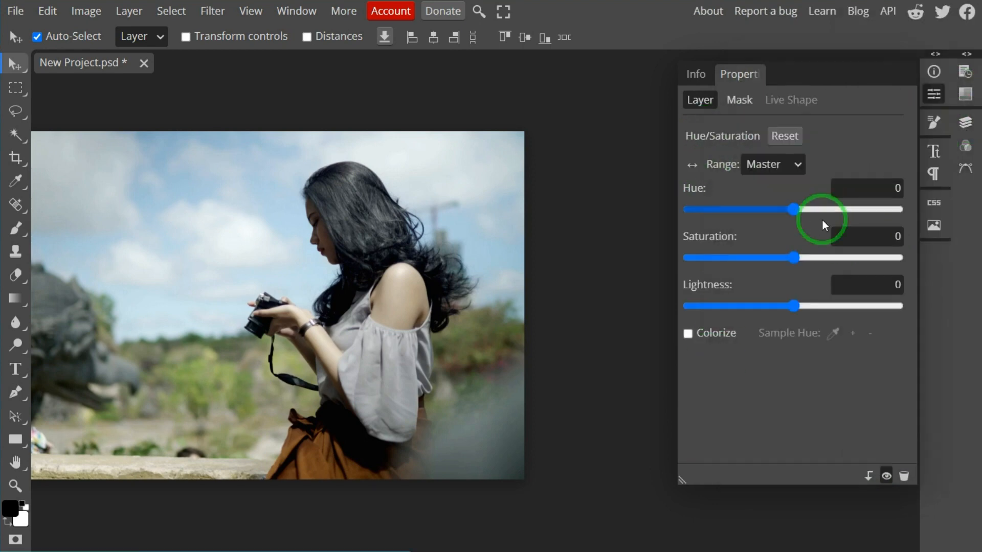
mouse_move(790, 306)
left_mouse_down()
mouse_move(772, 311)
mouse_move(794, 308)
left_mouse_up()
left_click_drag(787, 258, 811, 258)
left_click(688, 334)
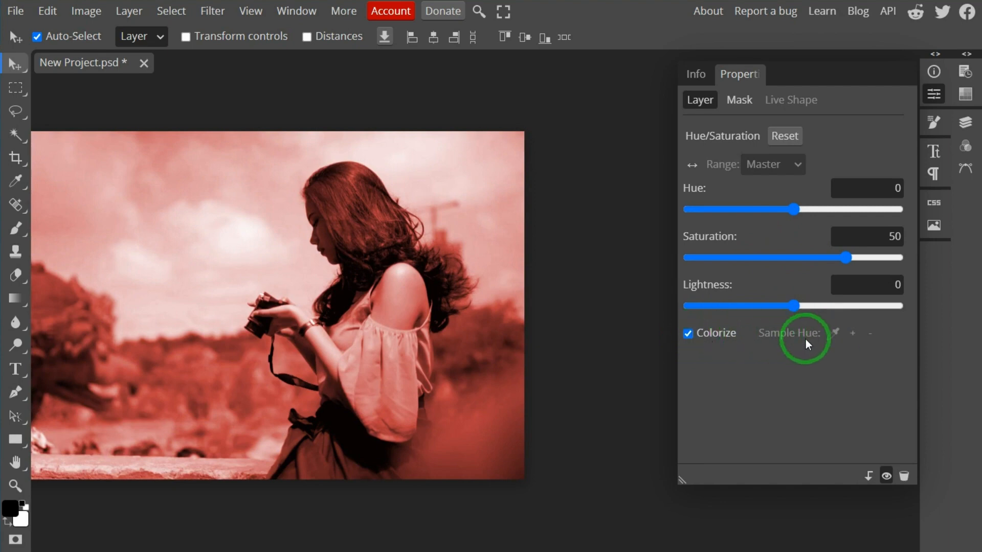
left_click(692, 333)
left_click(692, 333)
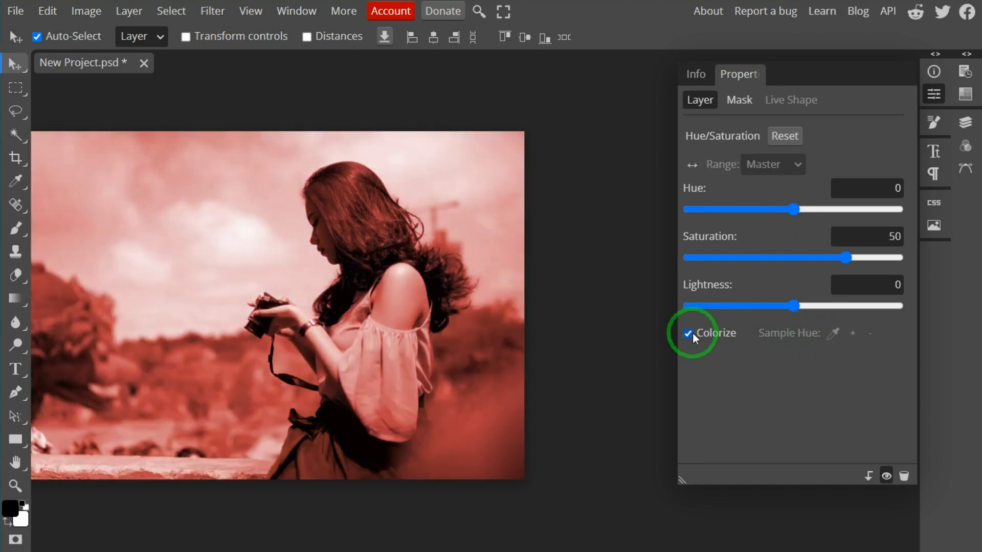
left_click(788, 135)
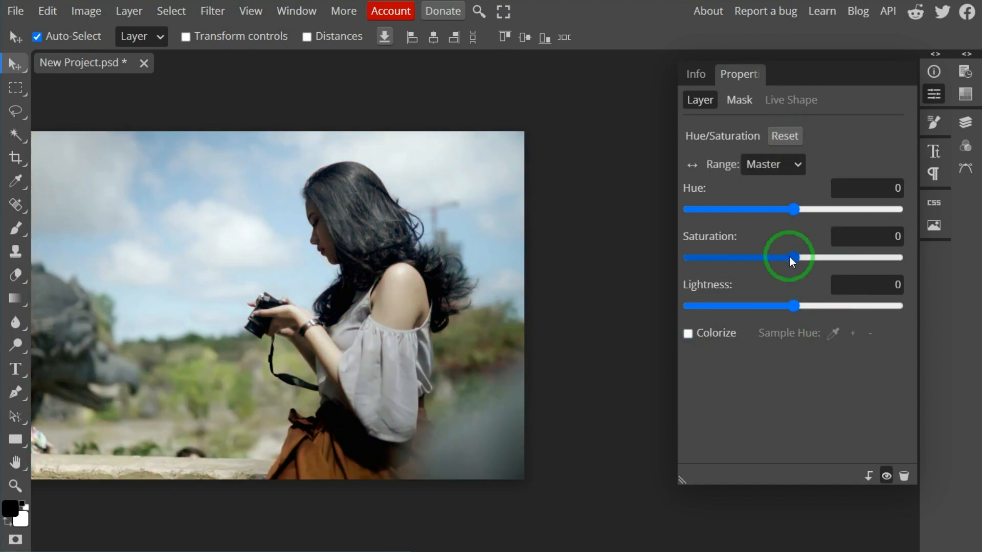
left_click_drag(791, 257, 843, 257)
left_click(687, 334)
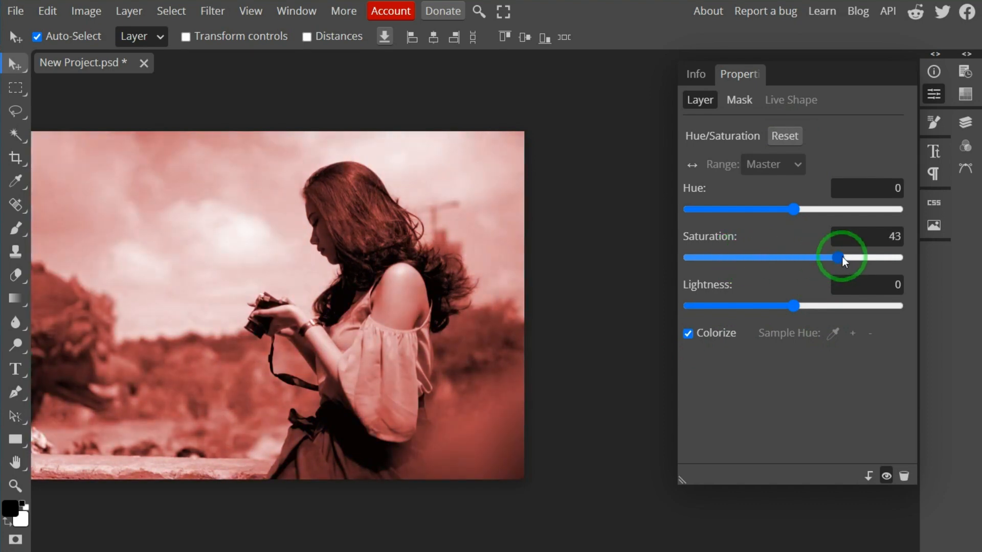
left_click(688, 334)
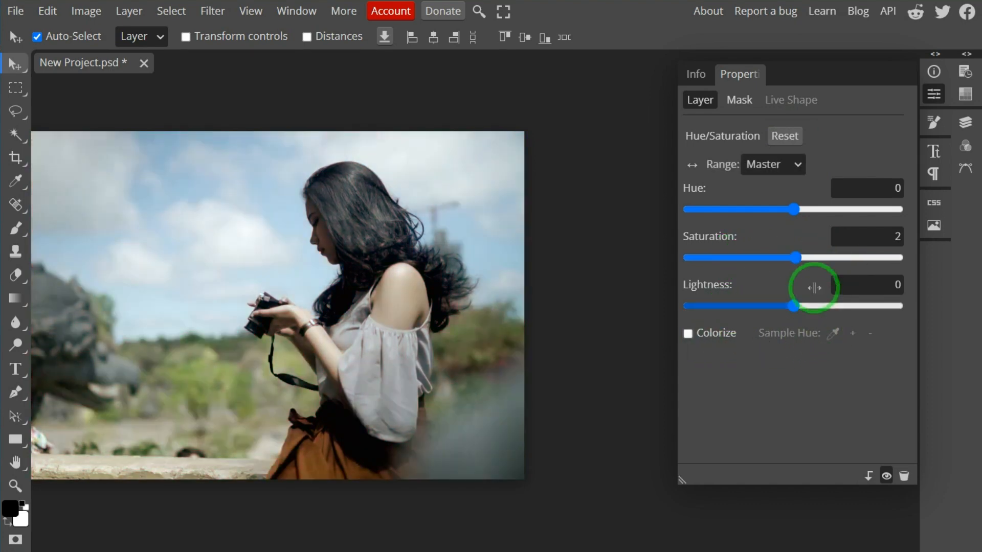
For the Master range, set Hue to 26, Saturation to 27 and Lightness to 1
mouse_move(792, 210)
left_mouse_down()
mouse_move(830, 211)
mouse_move(811, 208)
left_mouse_up()
left_click_drag(795, 257, 822, 263)
mouse_move(794, 306)
left_mouse_down()
mouse_move(772, 312)
mouse_move(793, 311)
left_mouse_up()
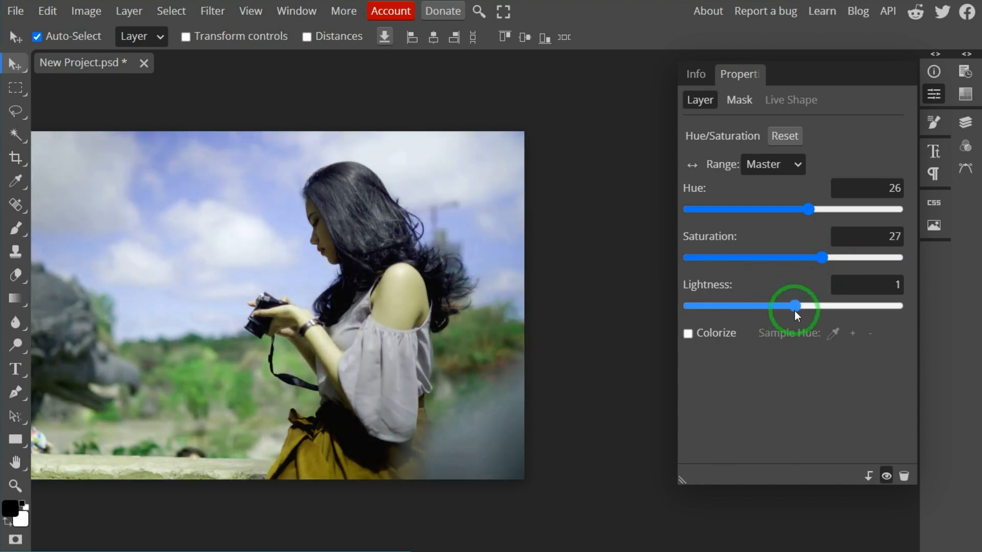
Switch the Hue/Saturation adjustment to the Red range and set its Hue to -12
left_click(797, 170)
left_click(778, 197)
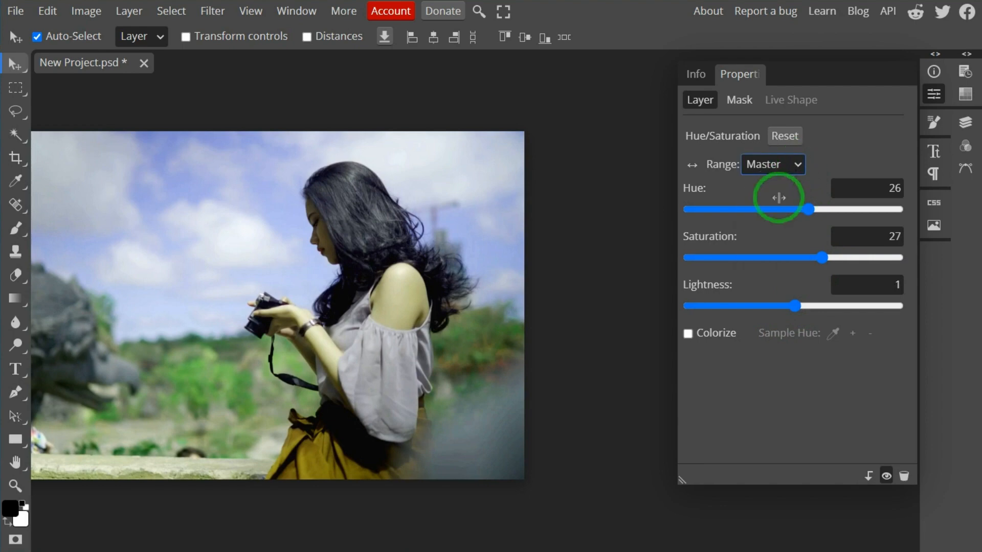
mouse_move(792, 210)
left_mouse_down()
mouse_move(810, 209)
mouse_move(774, 212)
mouse_move(797, 211)
mouse_move(774, 214)
mouse_move(787, 217)
left_mouse_up()
left_click_drag(795, 261, 796, 262)
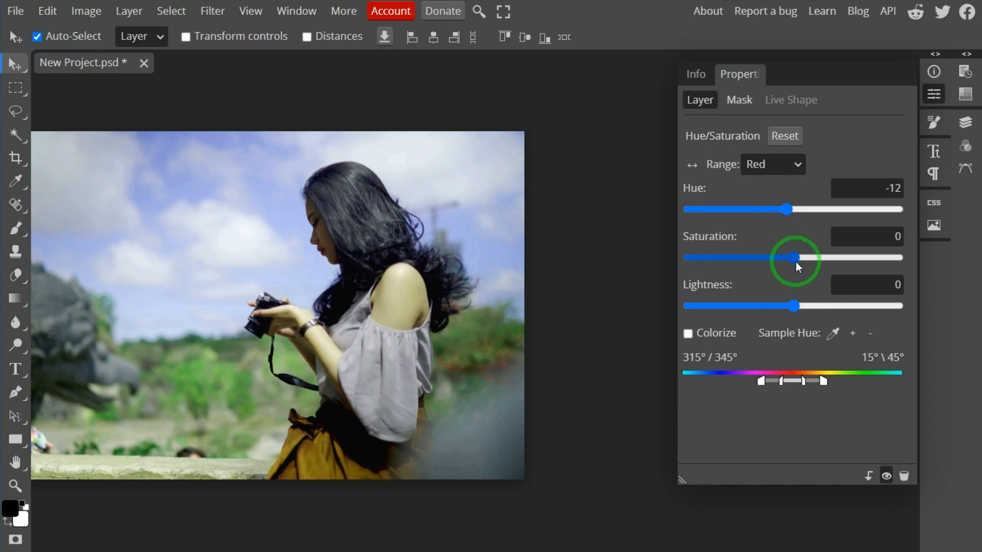
Switch the Hue/Saturation adjustment to the Cyan range and set its Saturation to 8
left_click(773, 164)
left_click(774, 243)
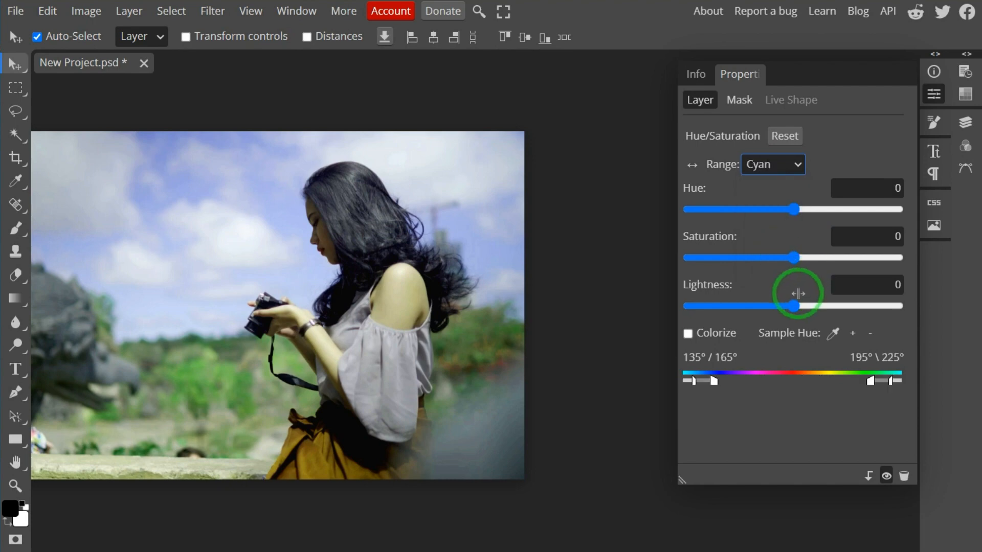
mouse_move(794, 258)
left_mouse_down()
mouse_move(805, 256)
mouse_move(772, 259)
mouse_move(815, 259)
mouse_move(802, 259)
left_mouse_up()
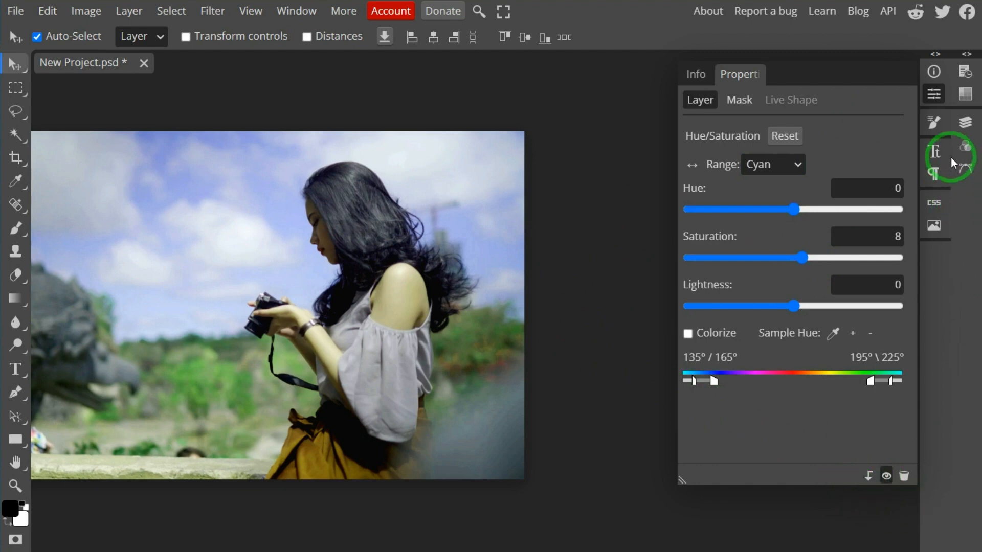
Add an Exposure adjustment layer above Hue/Saturation 1 and bring its properties fully into view
left_click(965, 123)
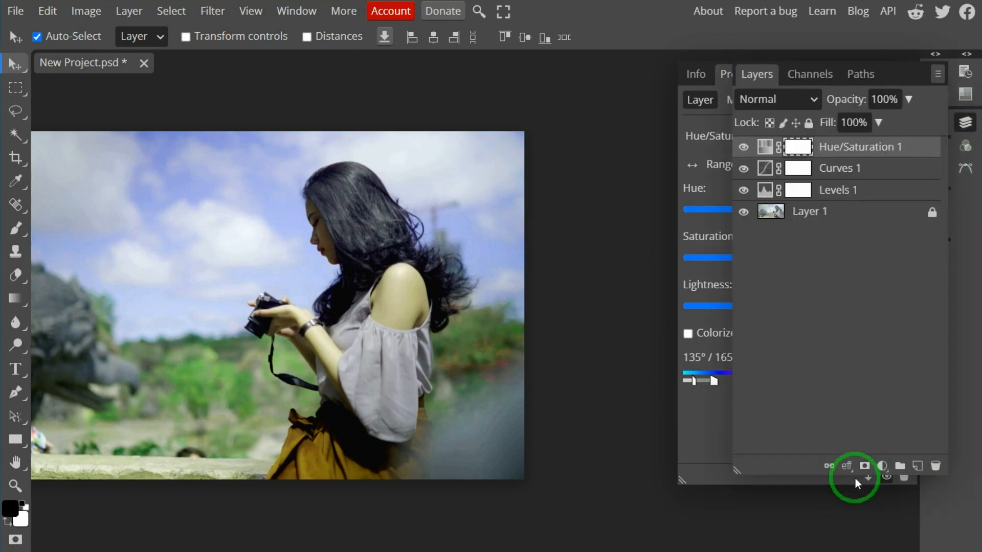
left_click(882, 466)
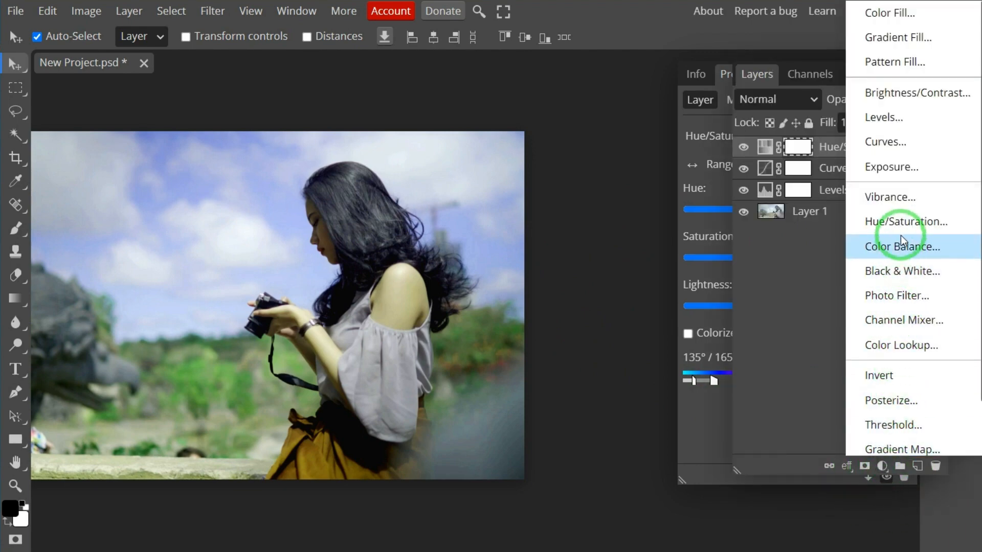
left_click(899, 168)
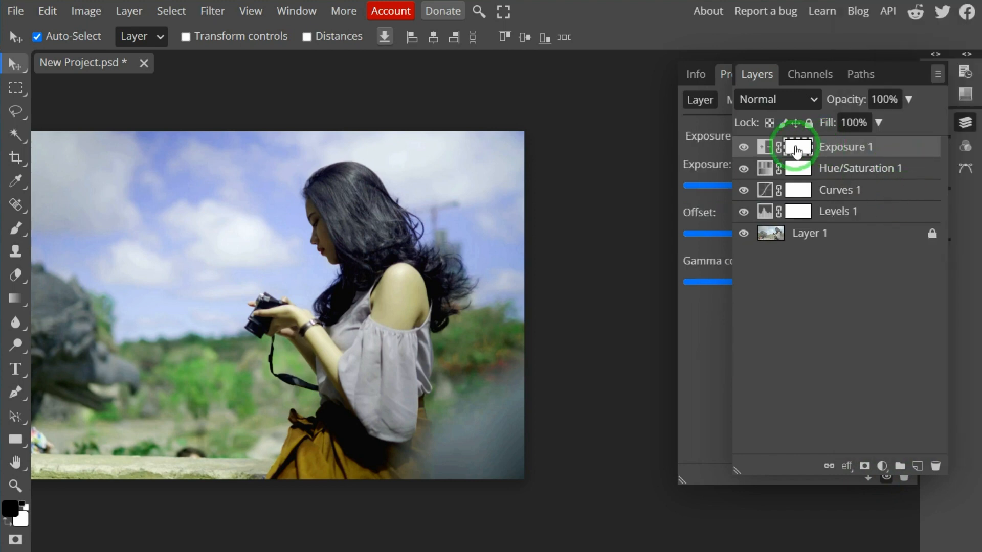
left_click(965, 122)
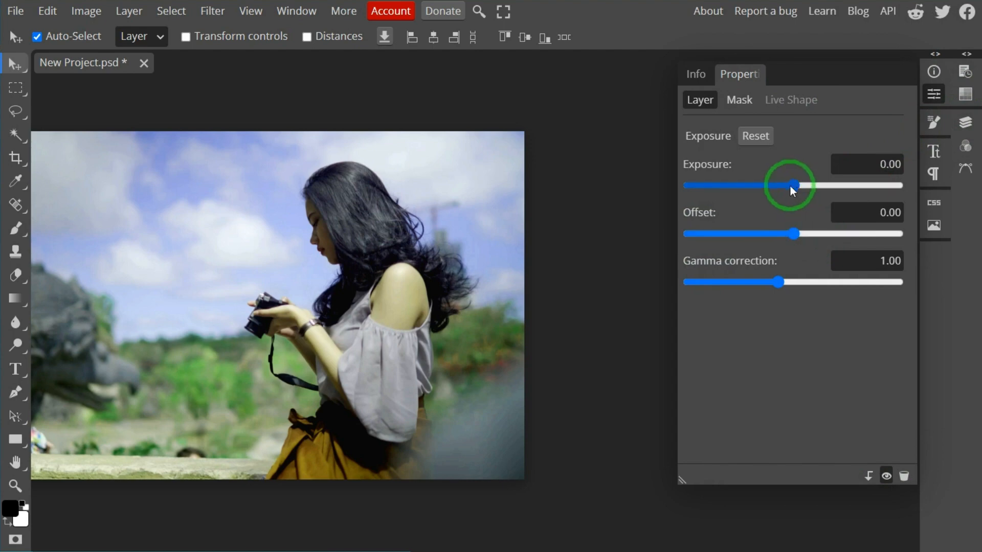
Set the Exposure adjustment to exposure 0.02, offset 0.00 and gamma correction 0.91
mouse_move(797, 185)
left_mouse_down()
mouse_move(775, 187)
mouse_move(833, 186)
mouse_move(812, 188)
left_mouse_up()
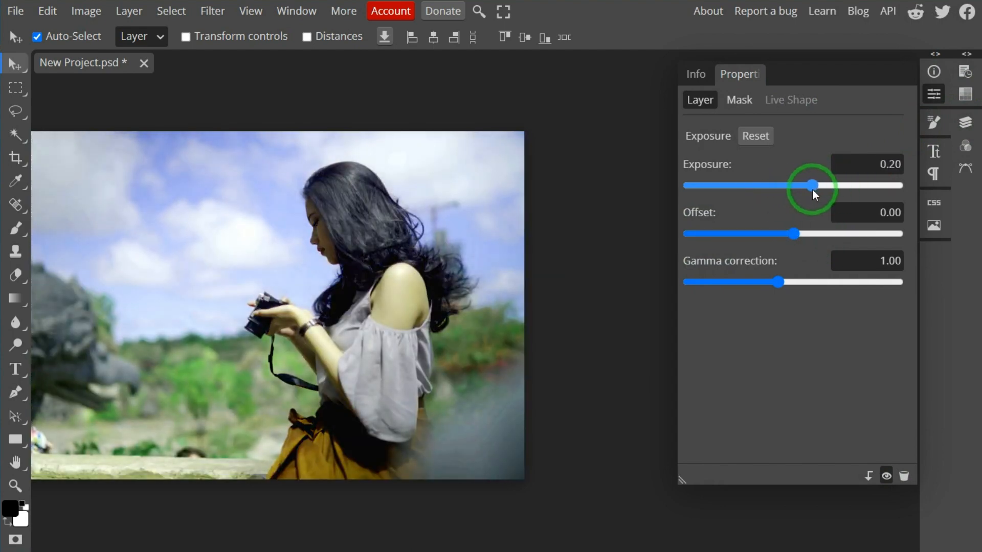
mouse_move(793, 231)
left_mouse_down()
mouse_move(810, 234)
mouse_move(794, 234)
left_mouse_up()
mouse_move(778, 282)
left_mouse_down()
mouse_move(794, 282)
mouse_move(776, 279)
left_mouse_up()
mouse_move(799, 196)
left_mouse_down()
mouse_move(812, 187)
mouse_move(803, 193)
left_mouse_up()
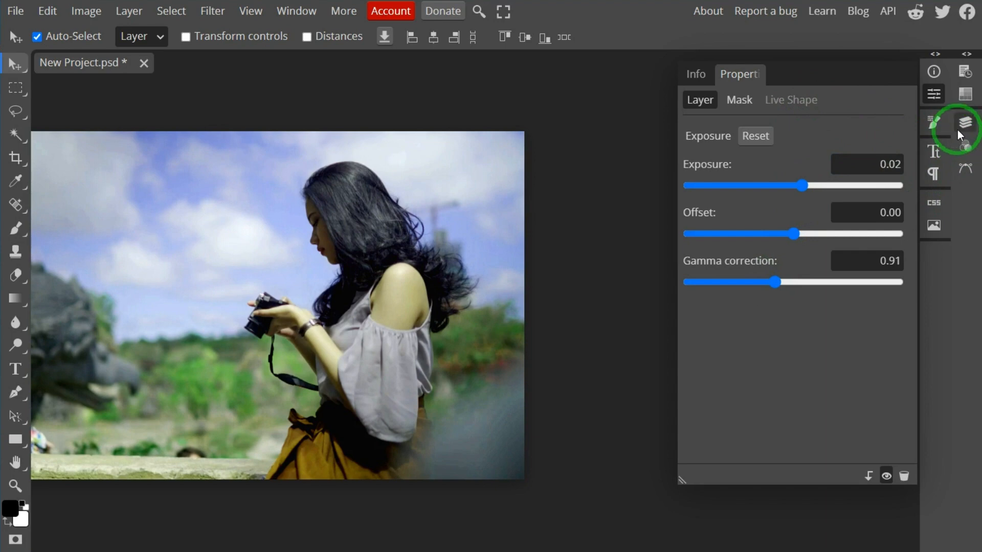
Export the colour correction as a .CUBE color lookup table with 16 grid points
left_click(970, 128)
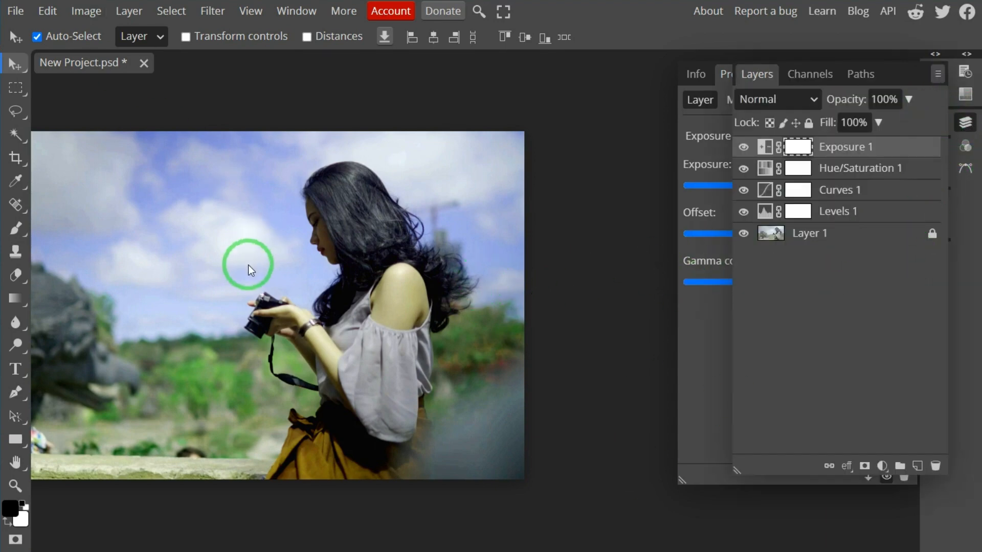
key("space")
left_click_drag(209, 225, 355, 227)
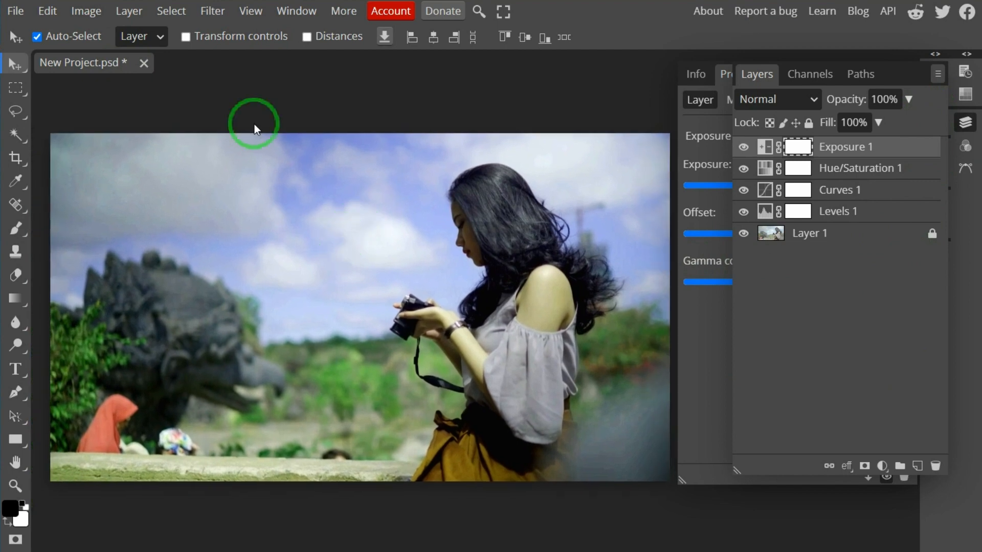
left_click(16, 11)
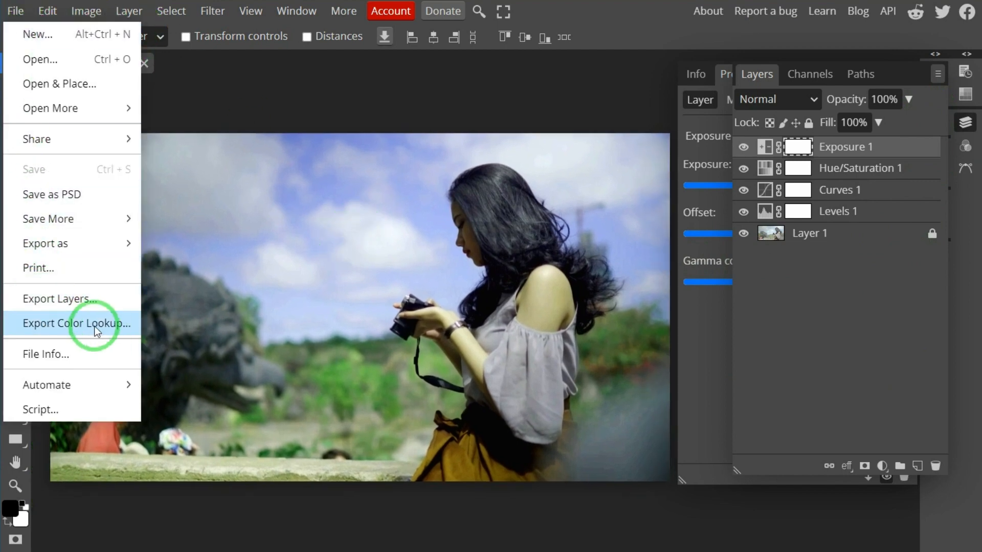
left_click(74, 323)
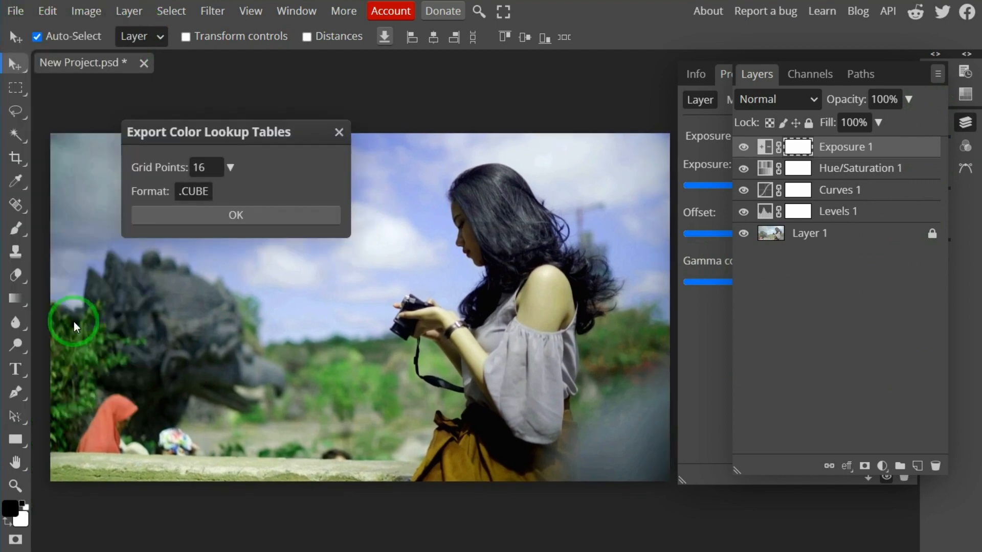
left_click(227, 221)
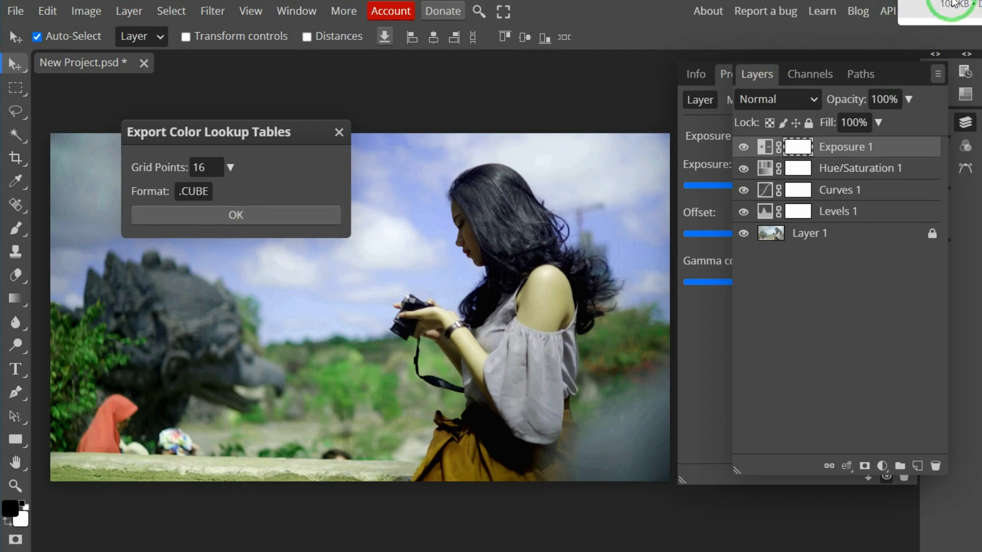
Switch to CapCut and import Final.mp4 from the Desktop into the project's media
left_click(952, 1)
left_click(624, 95)
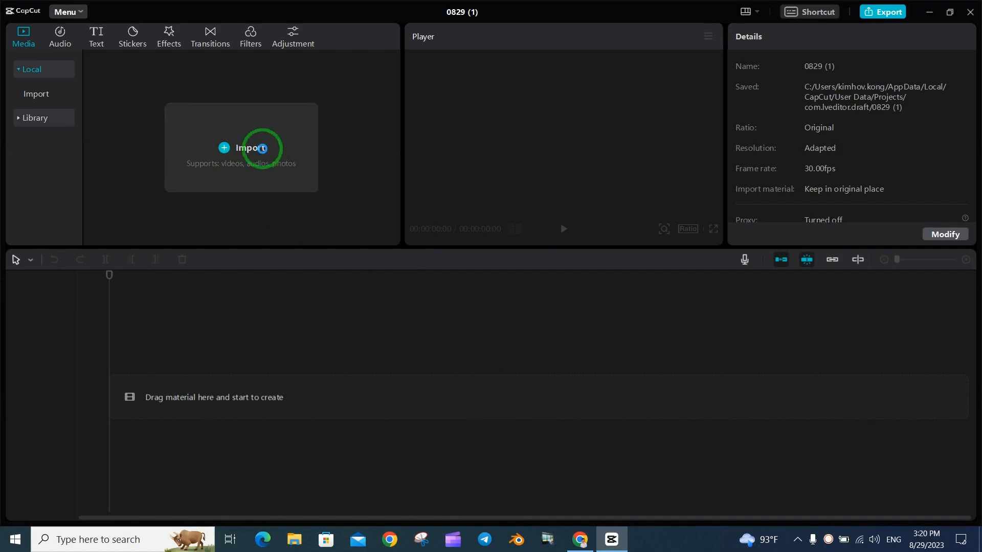
left_click(262, 149)
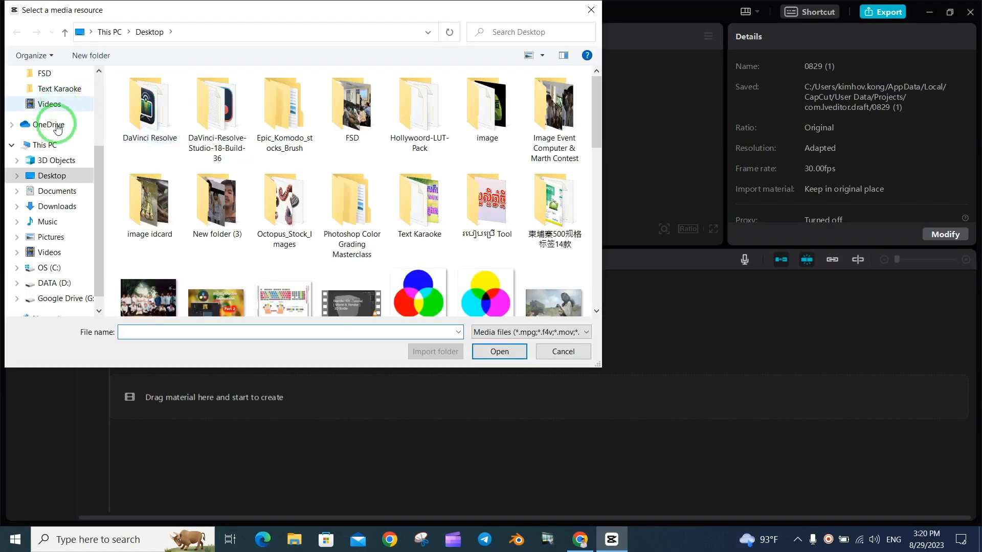
scroll(456, 279, "down", 3)
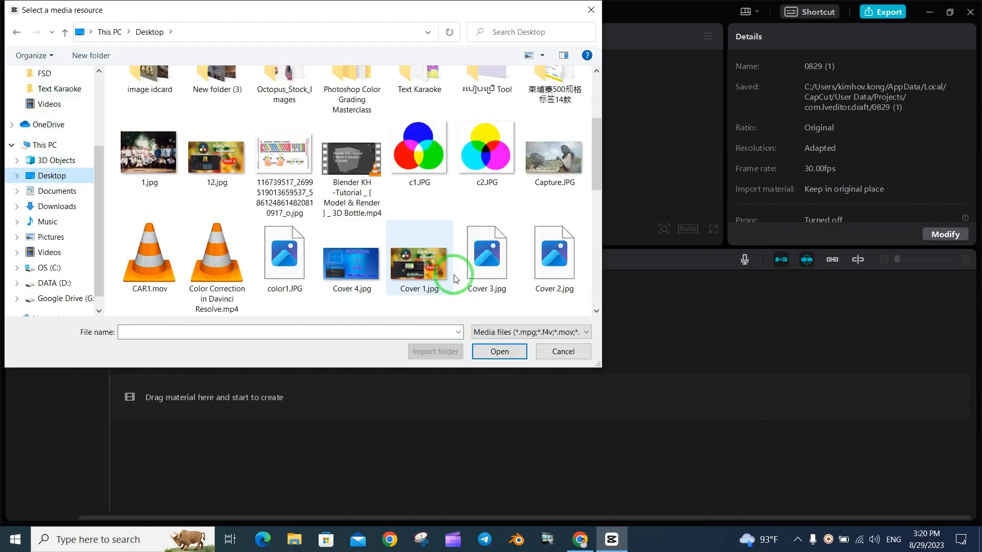
left_click_drag(597, 167, 597, 225)
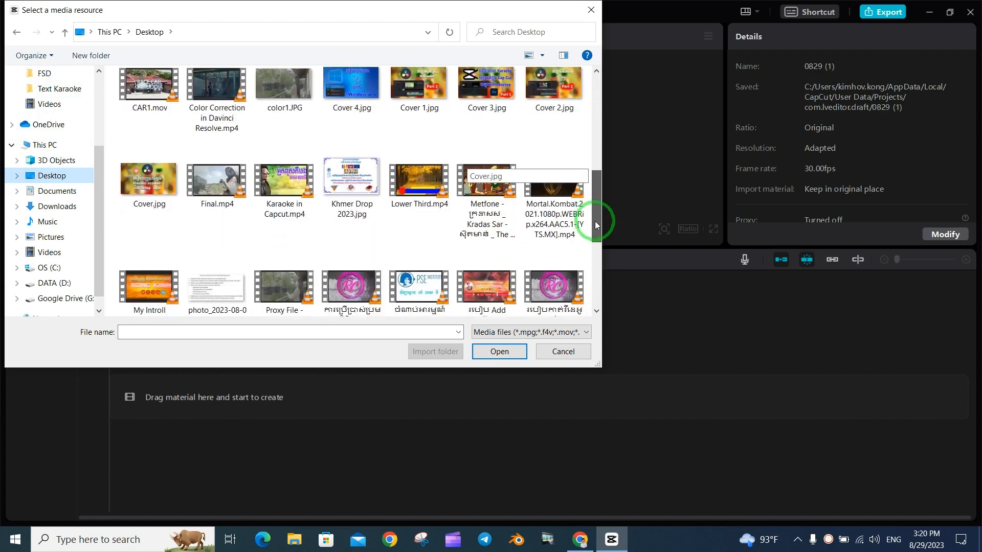
double_click(274, 207)
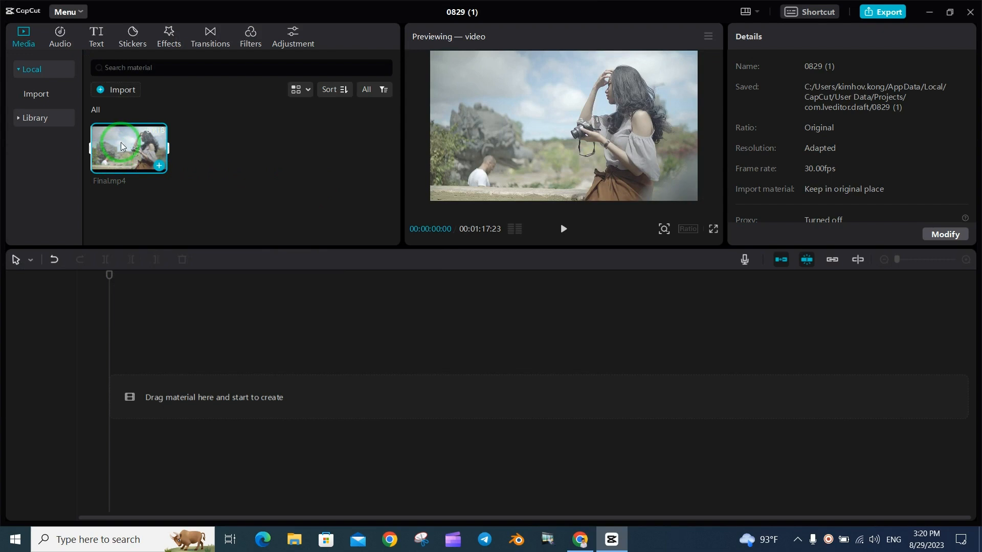
Place Final.mp4 at the start of the timeline and move the playhead to about 00:00:22:03
left_click_drag(121, 146, 122, 404)
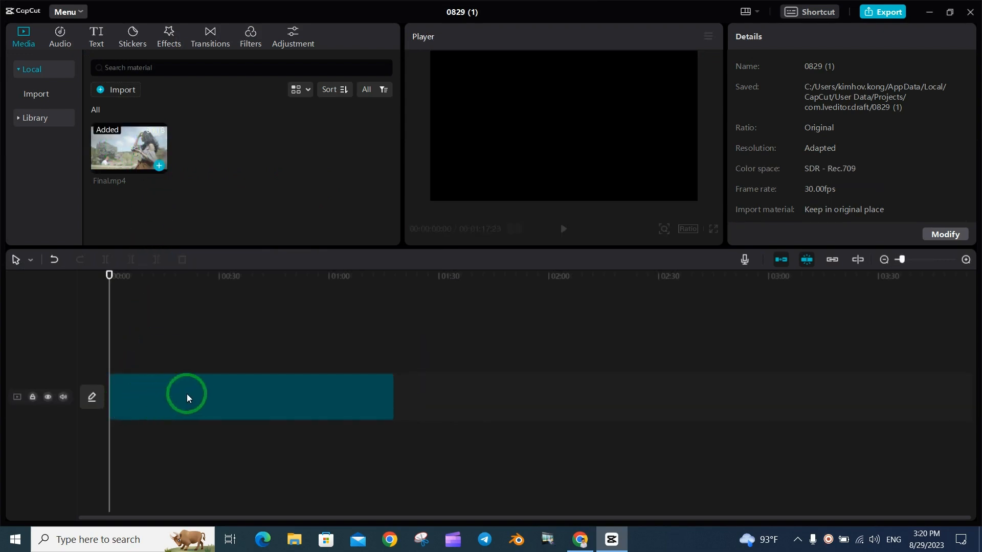
left_click(190, 393)
left_click(183, 304)
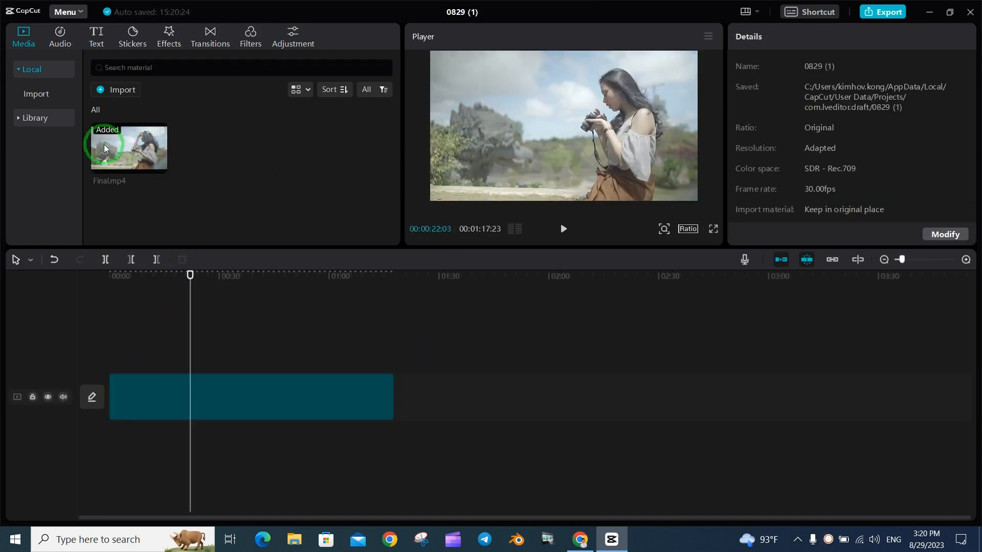
Import New Project.CUBE from the Downloads folder into the LUT collection
left_click(301, 41)
left_click(31, 113)
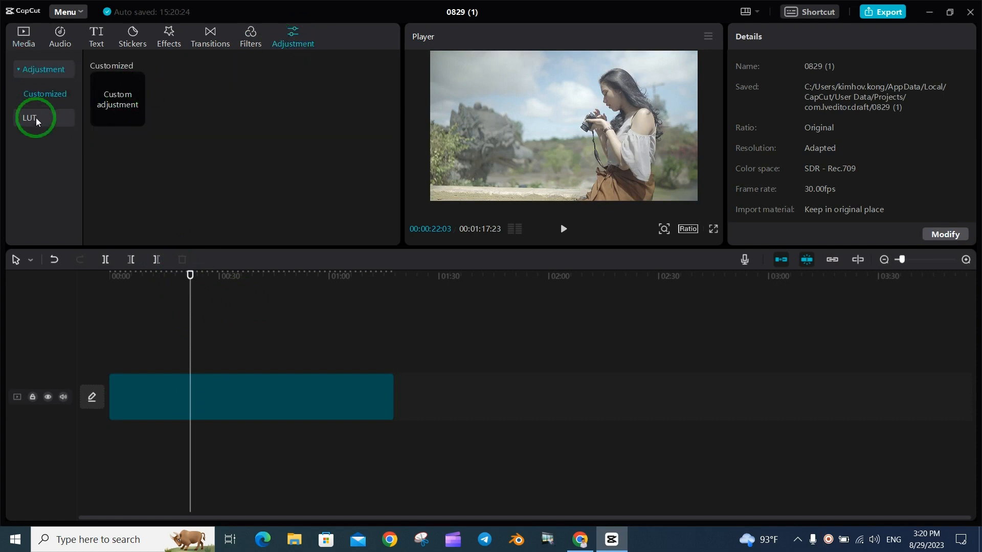
left_click(119, 124)
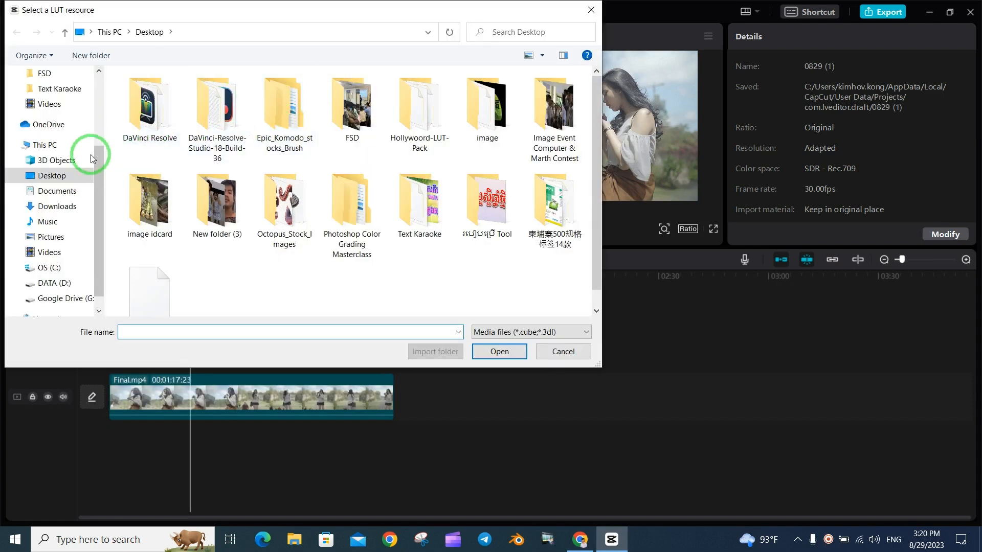
left_click(52, 206)
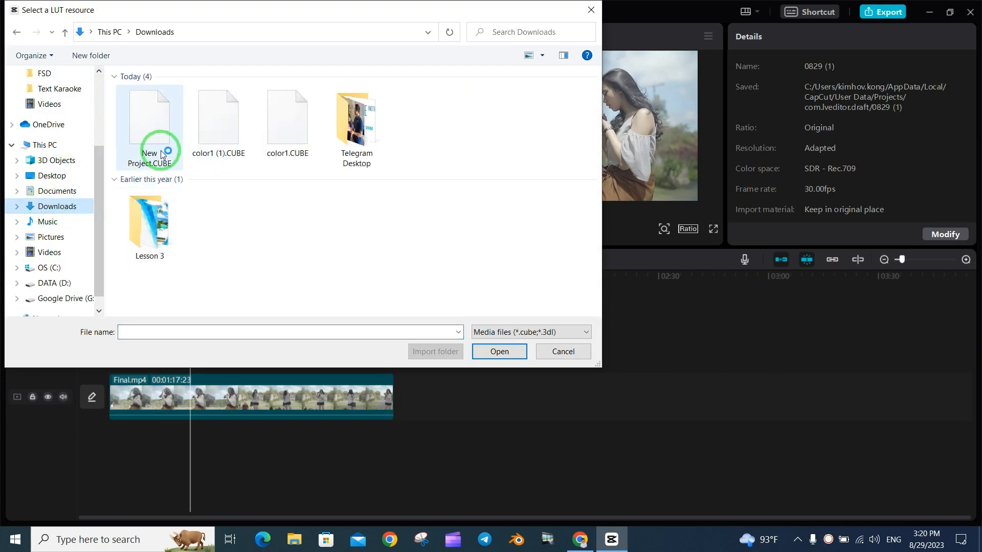
left_click(156, 134)
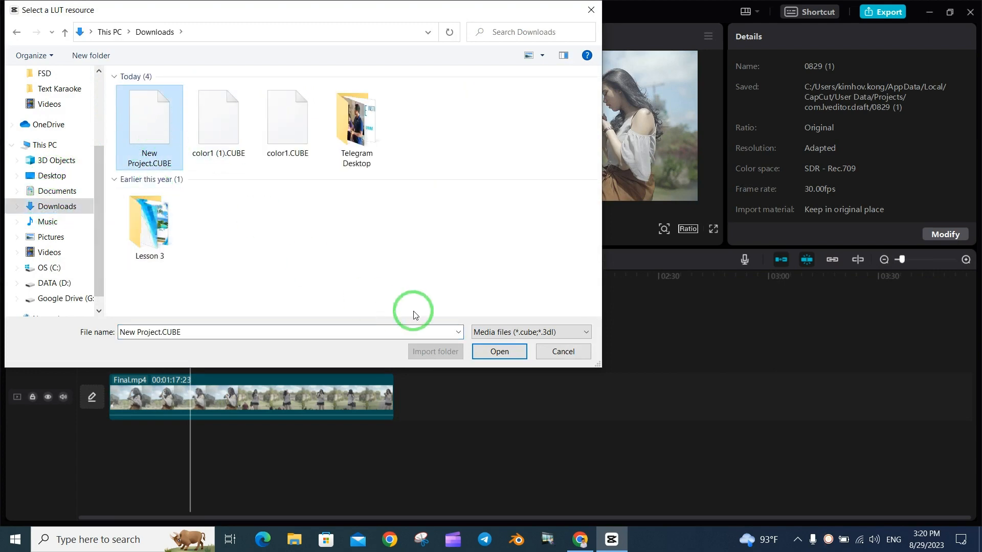
left_click(499, 352)
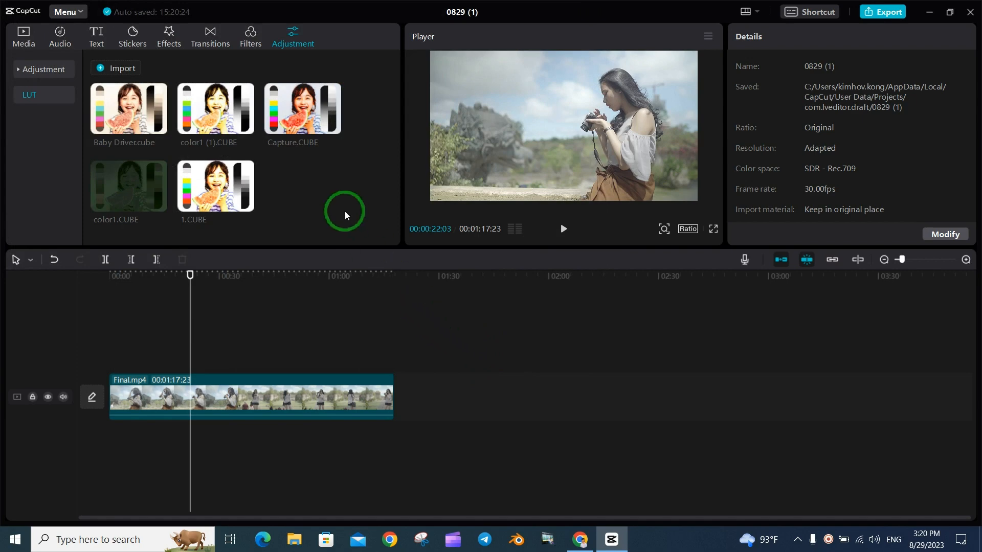
Add the New Project.CUBE LUT as an adjustment above Final.mp4 and extend it over the clip's full length
left_click_drag(125, 110, 393, 364)
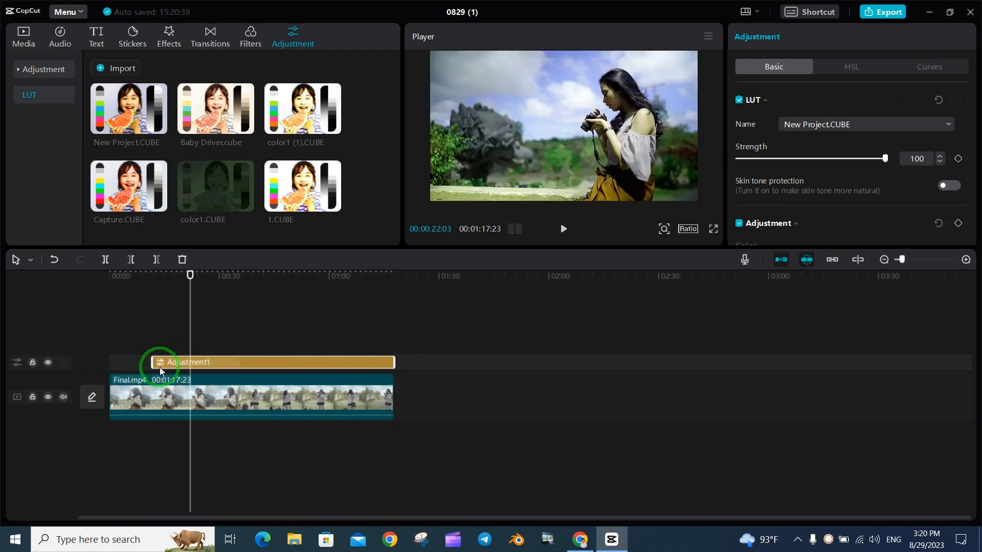
left_click_drag(152, 365, 111, 365)
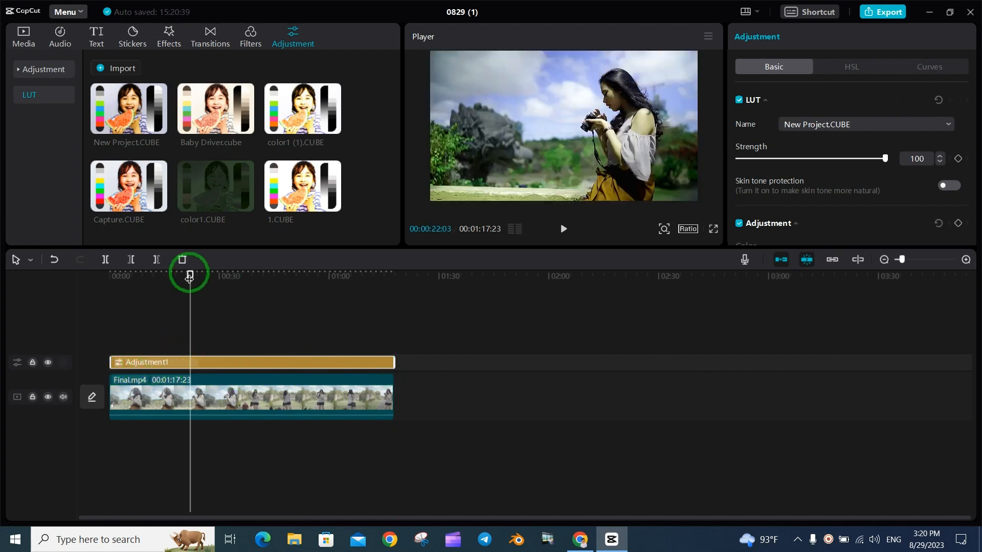
Compare the footage with and without the New Project.CUBE adjustment at about 00:00:47:24, leaving its track hidden
left_click_drag(189, 277, 286, 287)
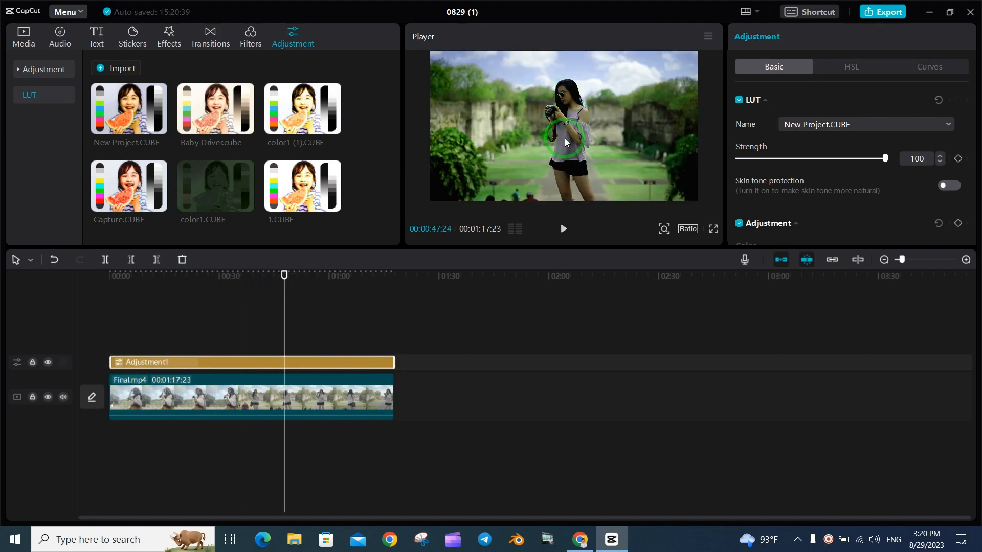
left_click(49, 363)
left_click(49, 363)
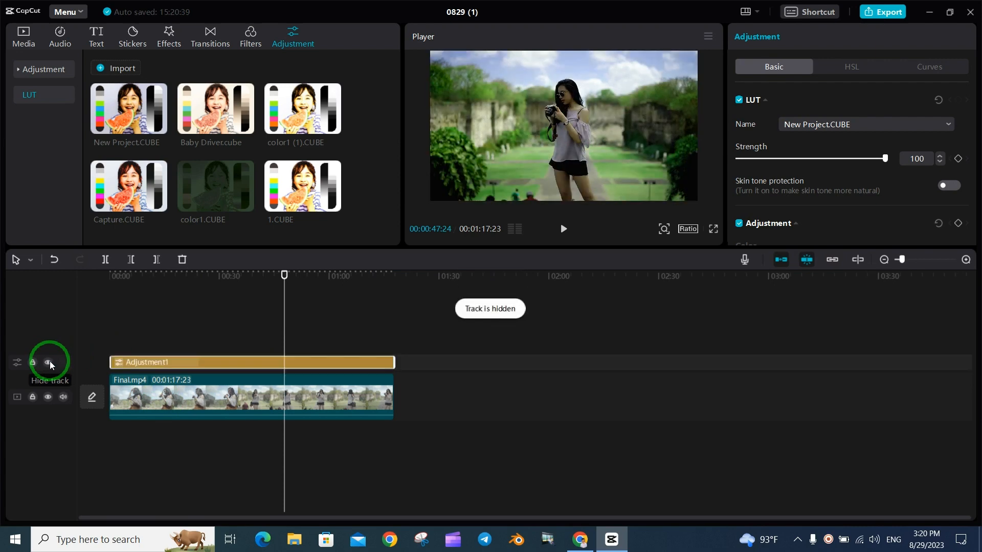
left_click(49, 363)
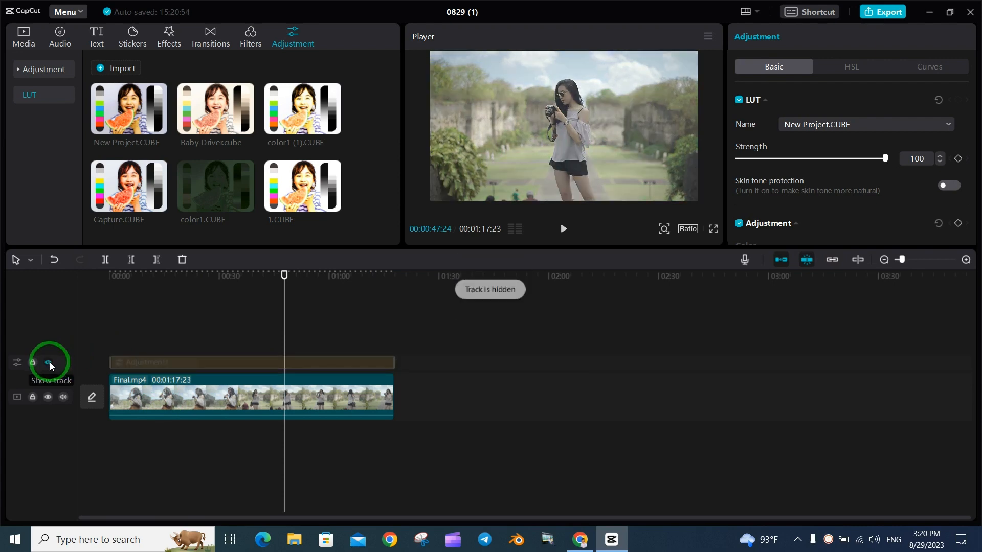
Add the Capture.CUBE LUT as a second adjustment spanning the whole clip, and hide its track
left_click_drag(129, 184, 395, 344)
left_click_drag(154, 350, 113, 346)
left_click(48, 344)
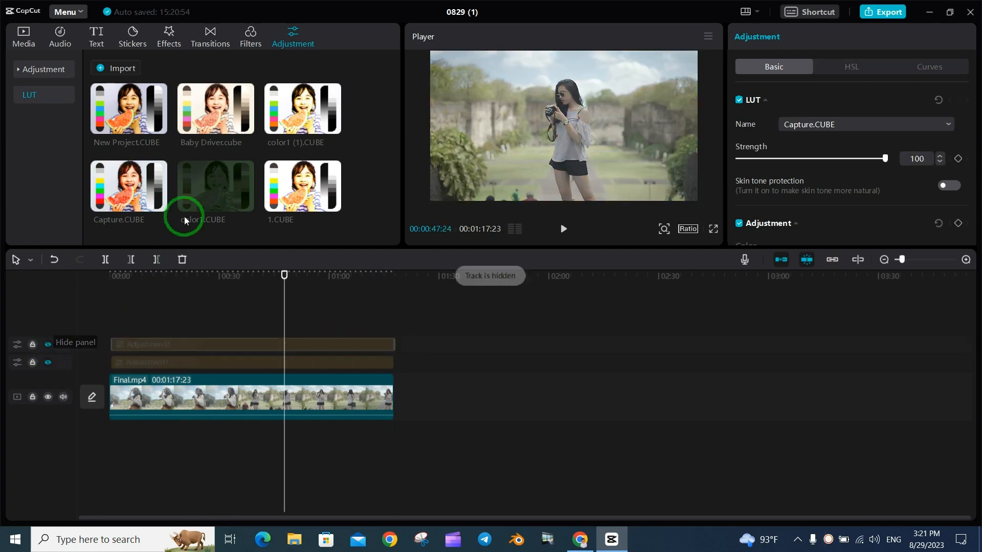
Add the color1 (1).CUBE LUT as a third adjustment spanning the whole clip, and hide its track
left_click_drag(249, 278, 392, 331)
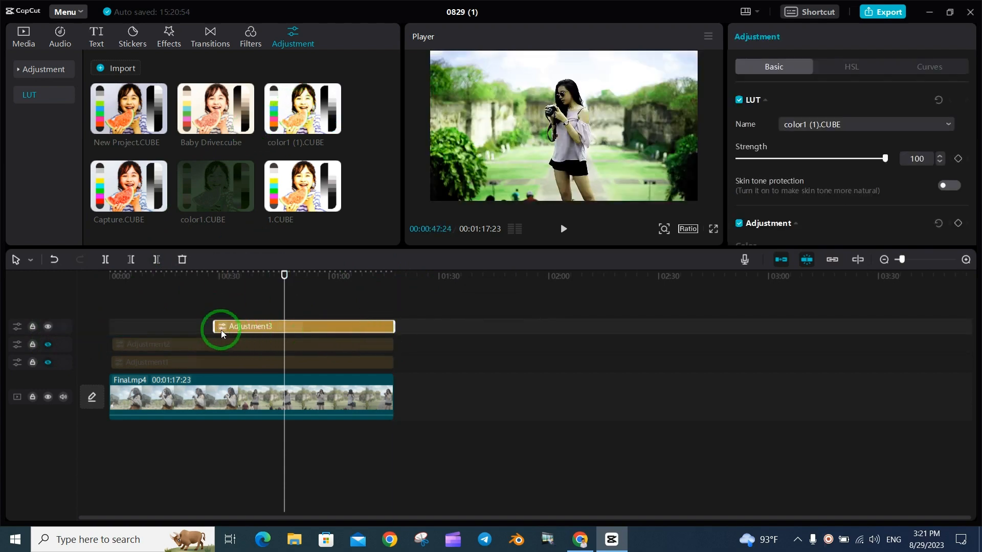
left_click_drag(213, 326, 95, 326)
left_click(187, 324)
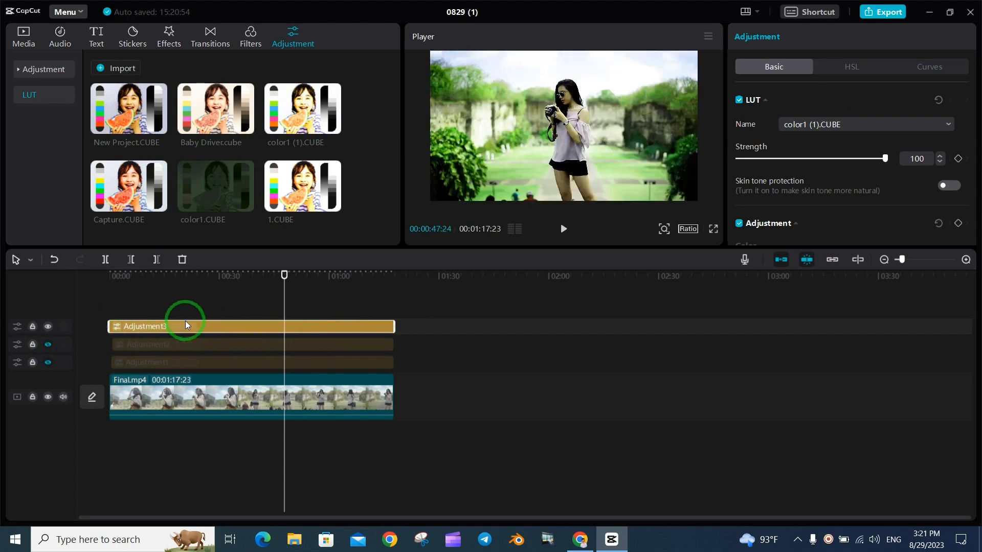
left_click(48, 326)
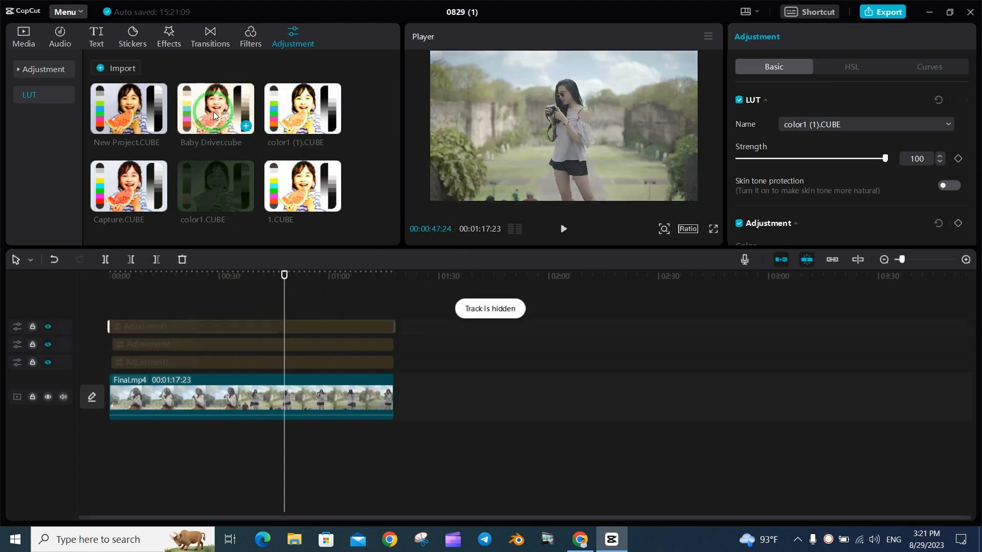
Add the Baby Driver.cube LUT as a fourth adjustment spanning the whole clip, compare its look and leave its track hidden
left_click_drag(215, 110, 394, 319)
left_click_drag(230, 317, 109, 317)
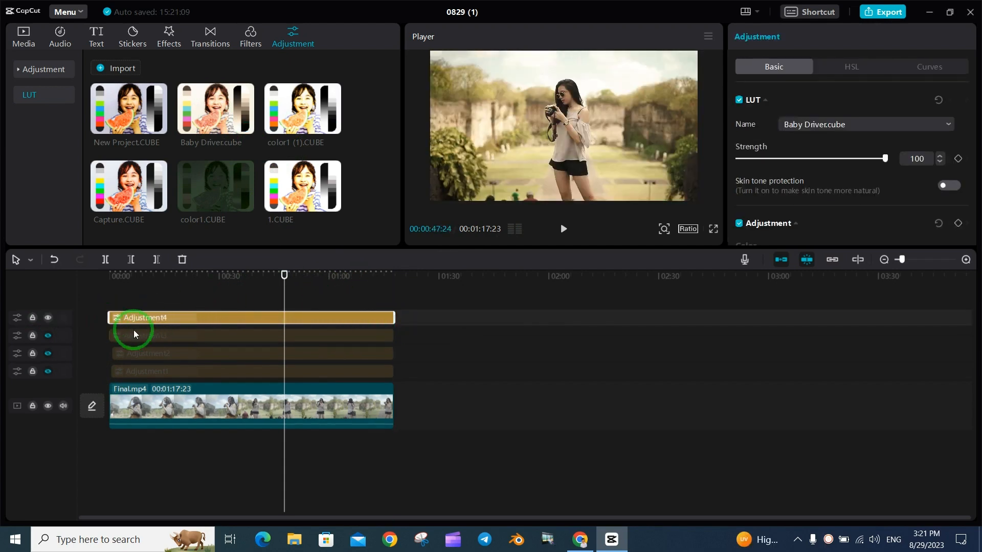
left_click(48, 318)
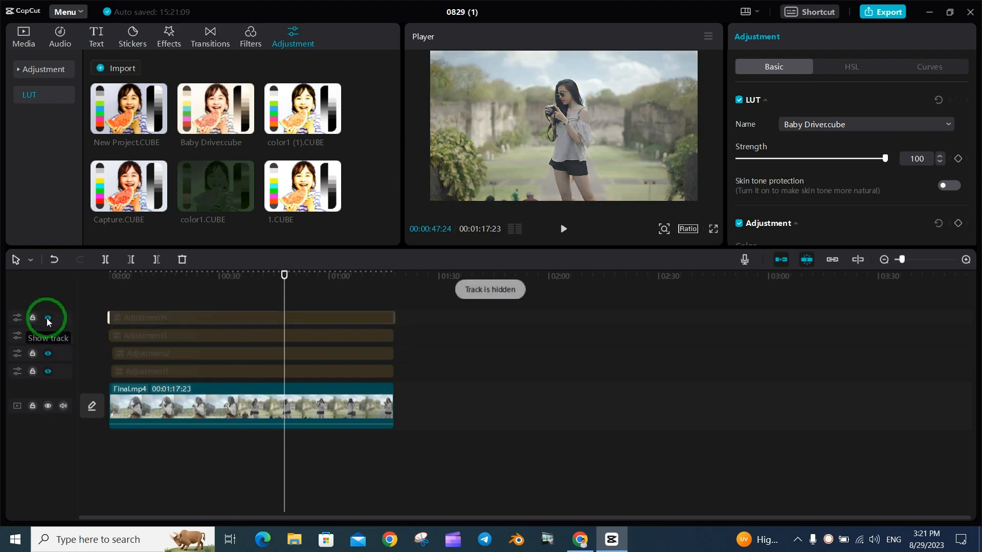
left_click(47, 319)
left_click(47, 320)
Toggle the visibility of the New Project.CUBE adjustment track to compare it with the original footage, leaving it shown
left_click(48, 371)
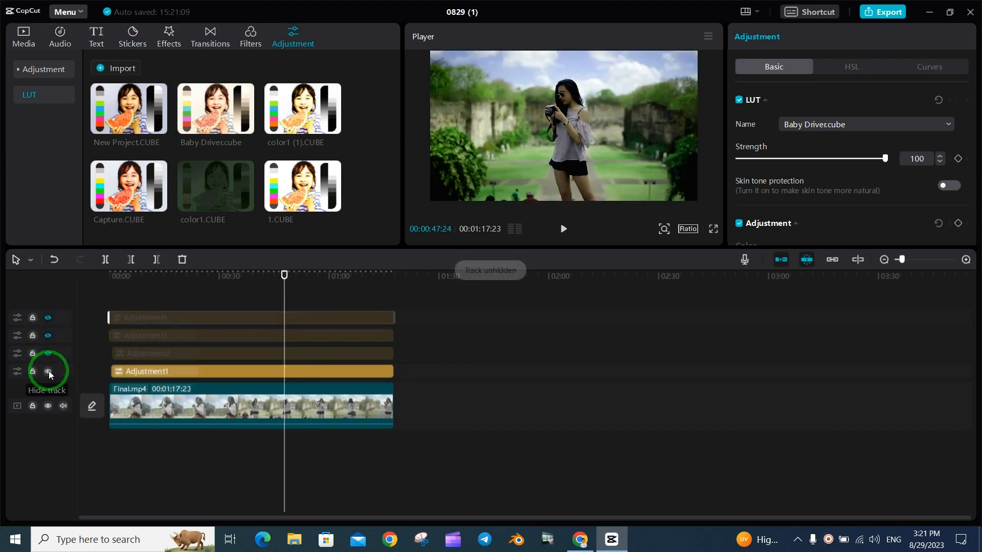
left_click(48, 372)
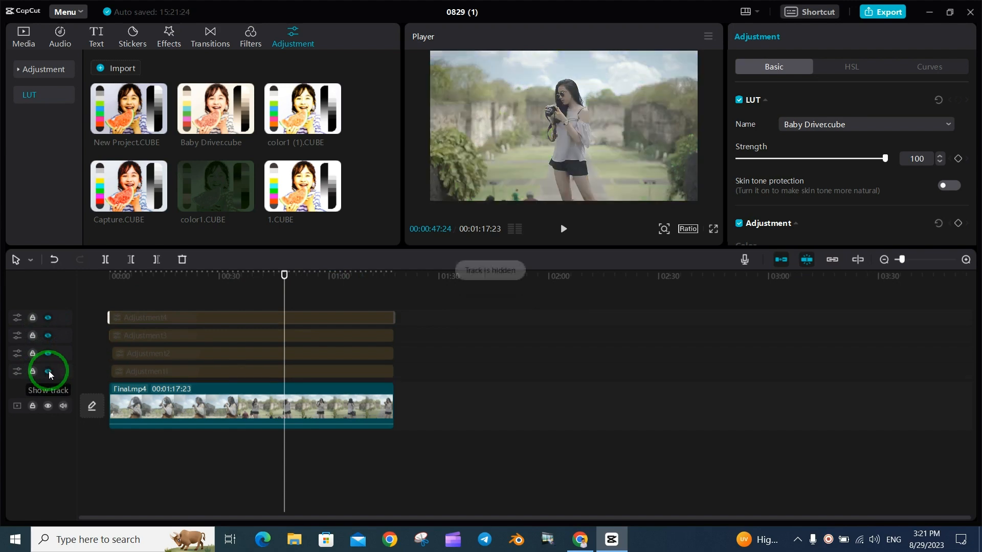
left_click(49, 372)
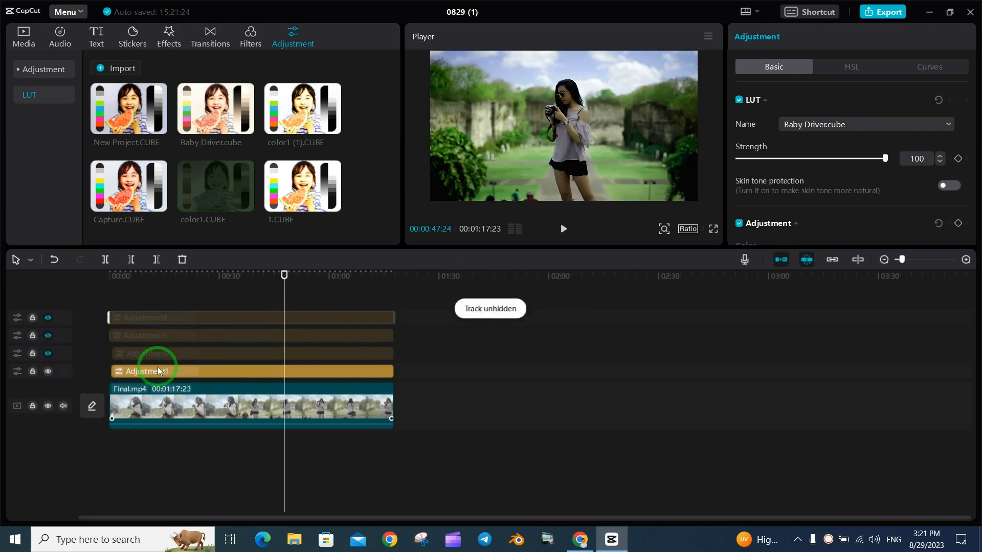